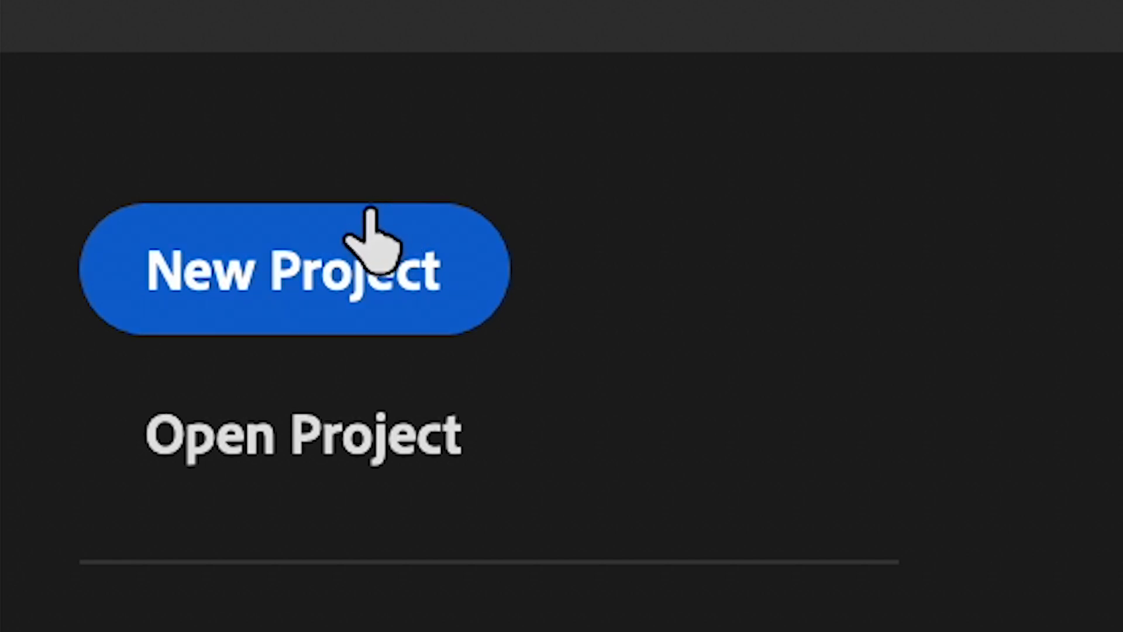
- Create a new project named "LUTs Test" in the /Volumes/T5C_MCA_/FG Tutuorials/pr pro folder, with no template
left_click(346, 251)
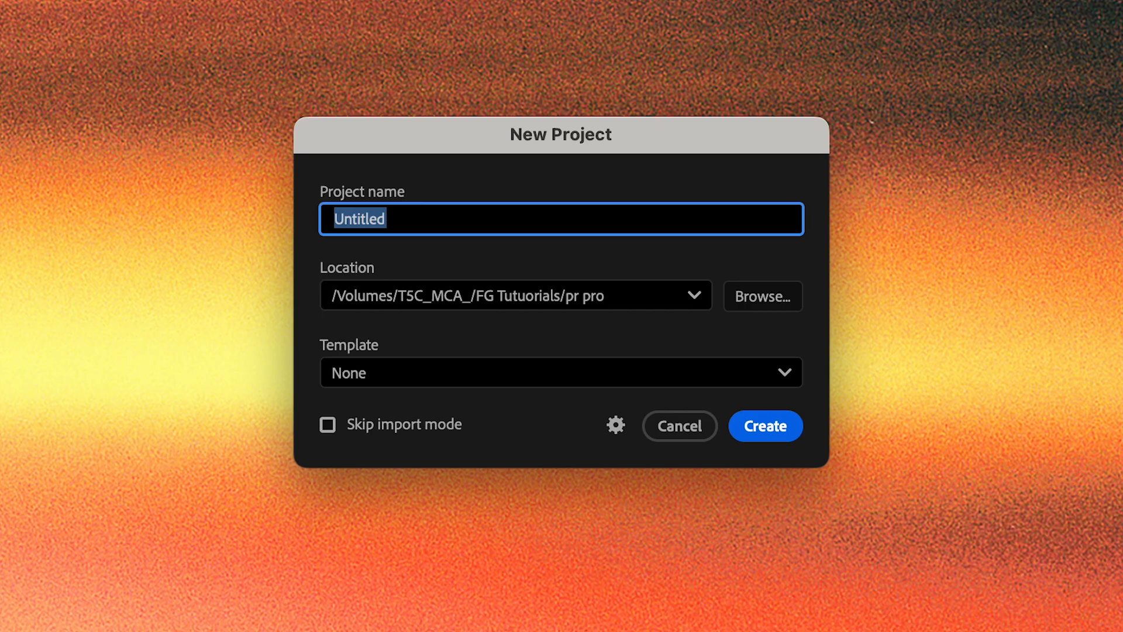
type("LUTs Test")
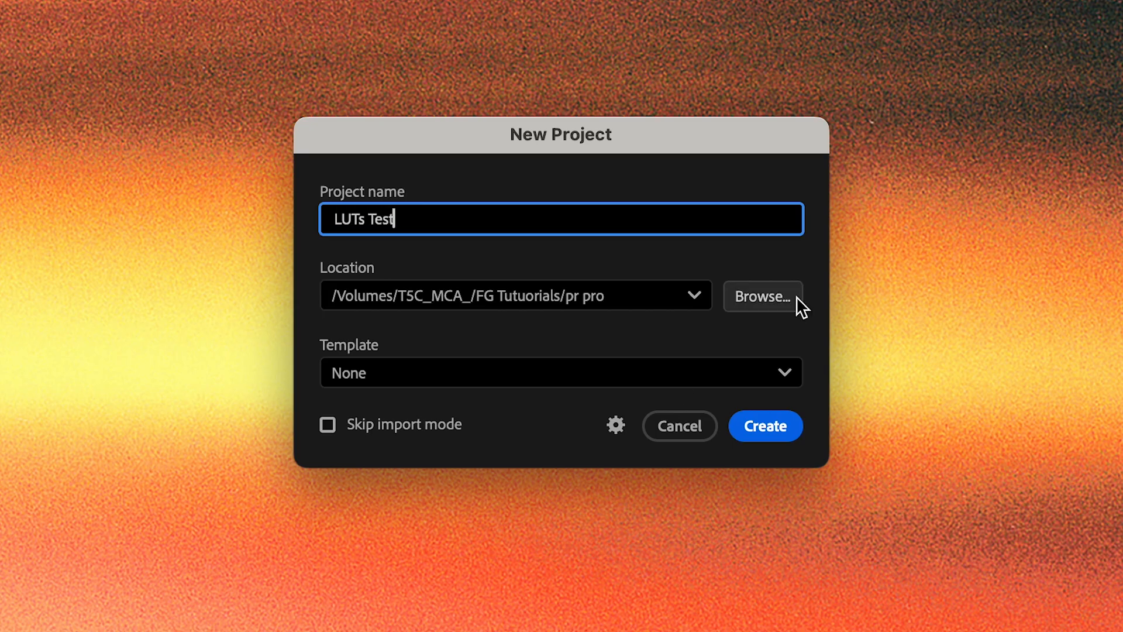
left_click(775, 295)
left_click(766, 369)
left_click(714, 348)
left_click(783, 420)
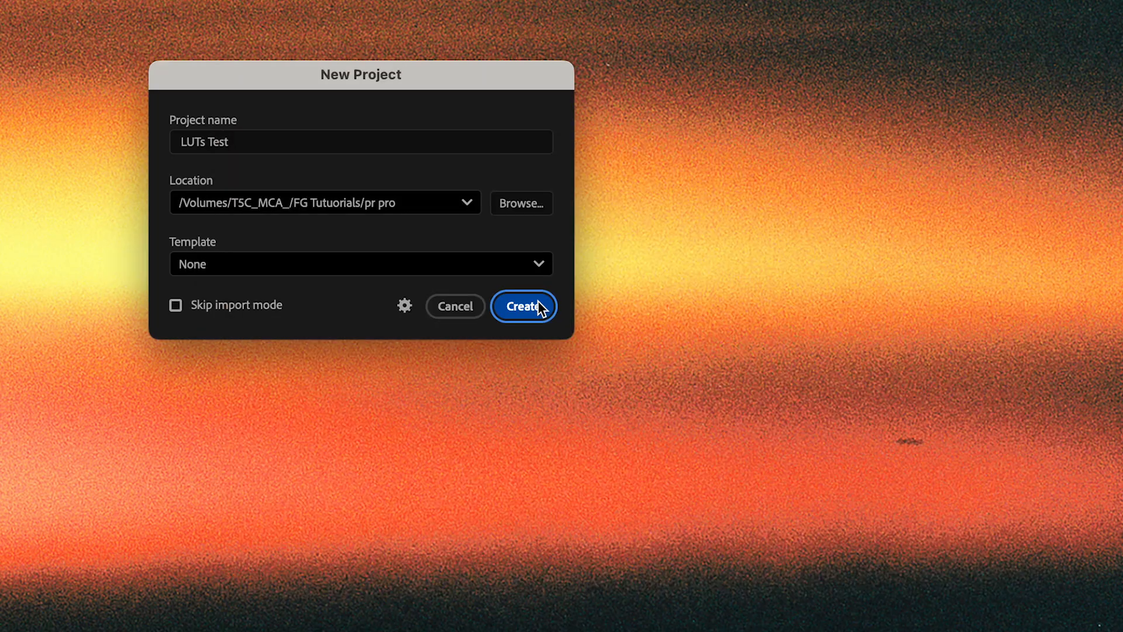
left_click(538, 302)
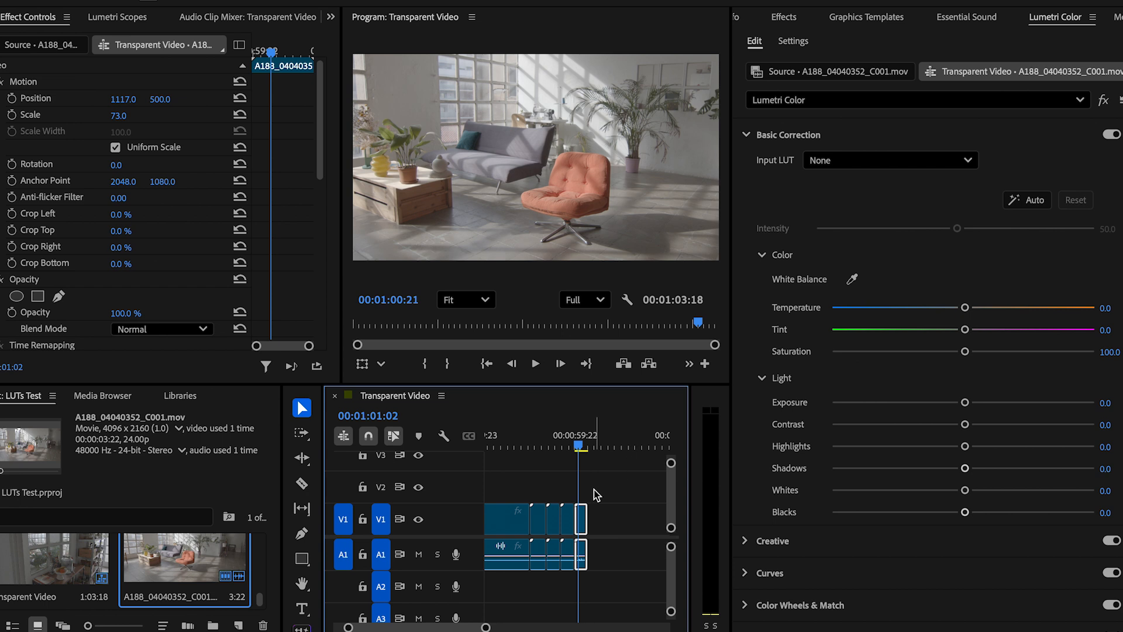
- Try the AlexaV3_K1S1_LogC2Video_DCIP3_EE, AMIRA_Default_LogC2Rec709, ARRI_Universal_DCI and ALEXA_Default_LogC2Rec709 input LUTs on the armchair clip, and try lowering its highlights
left_click(860, 161)
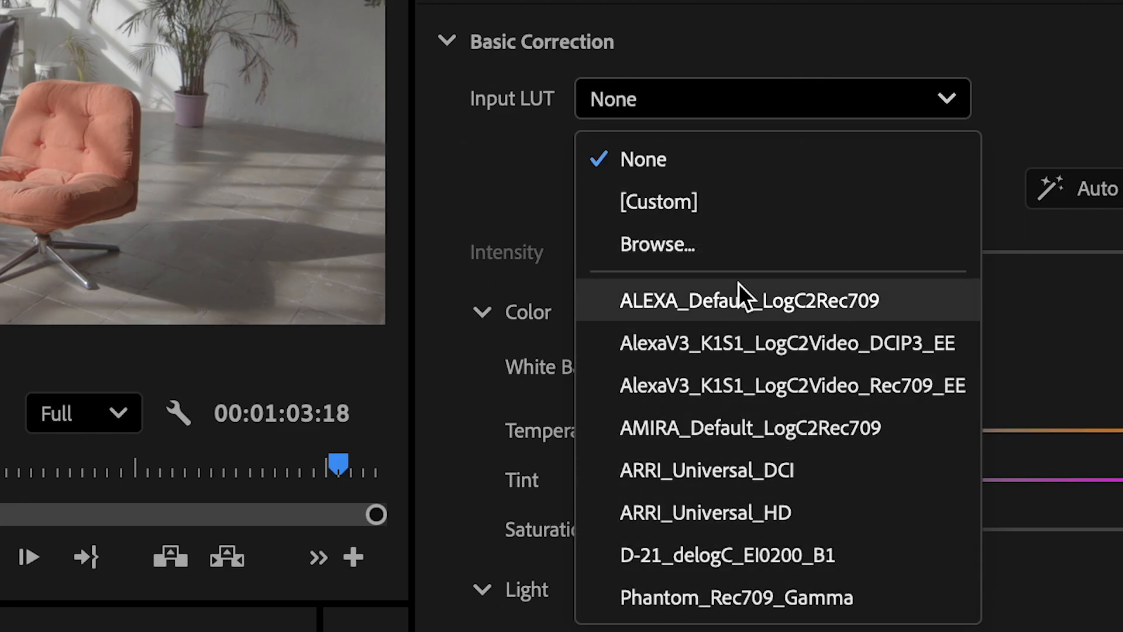
left_click(731, 346)
left_click(754, 105)
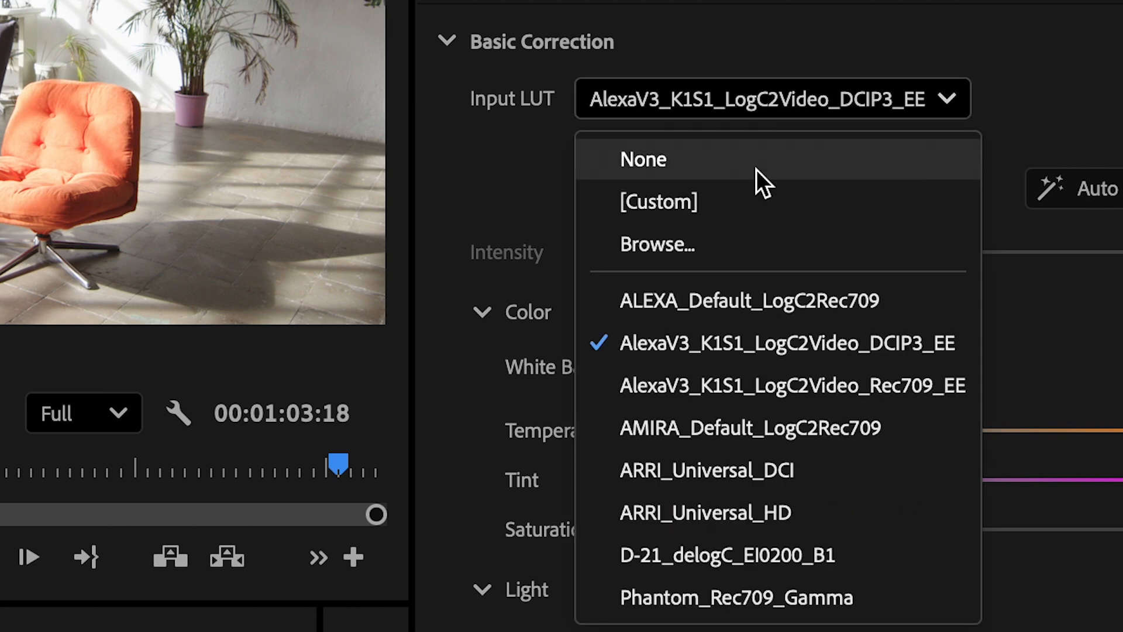
left_click(740, 428)
left_click(765, 114)
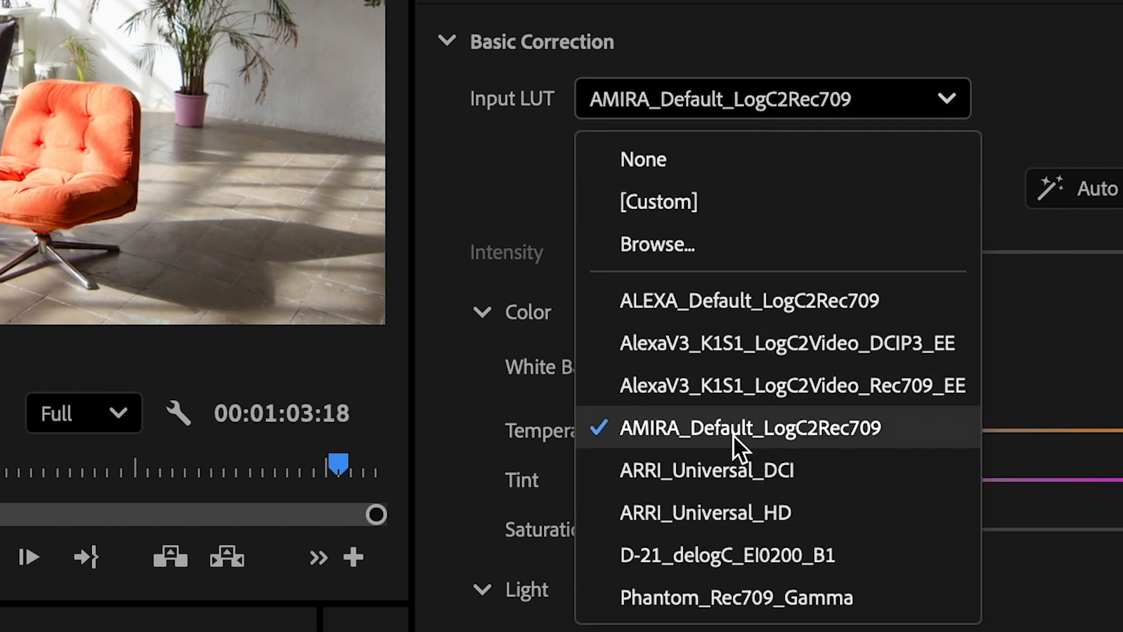
left_click(729, 465)
left_click(772, 101)
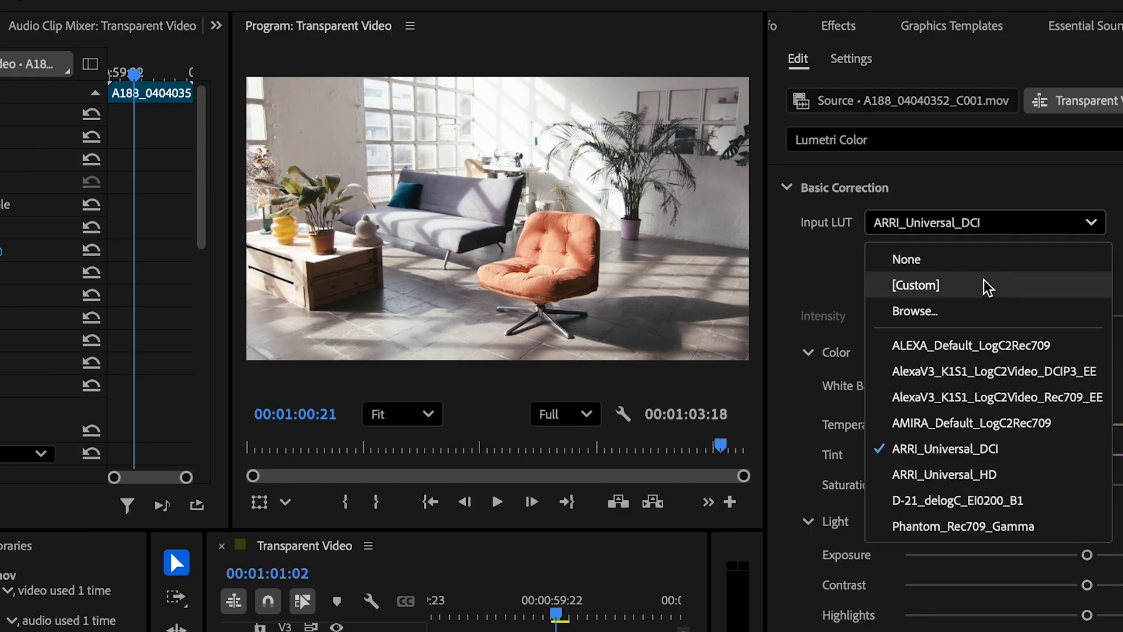
left_click(975, 351)
left_click_drag(1088, 619, 910, 614)
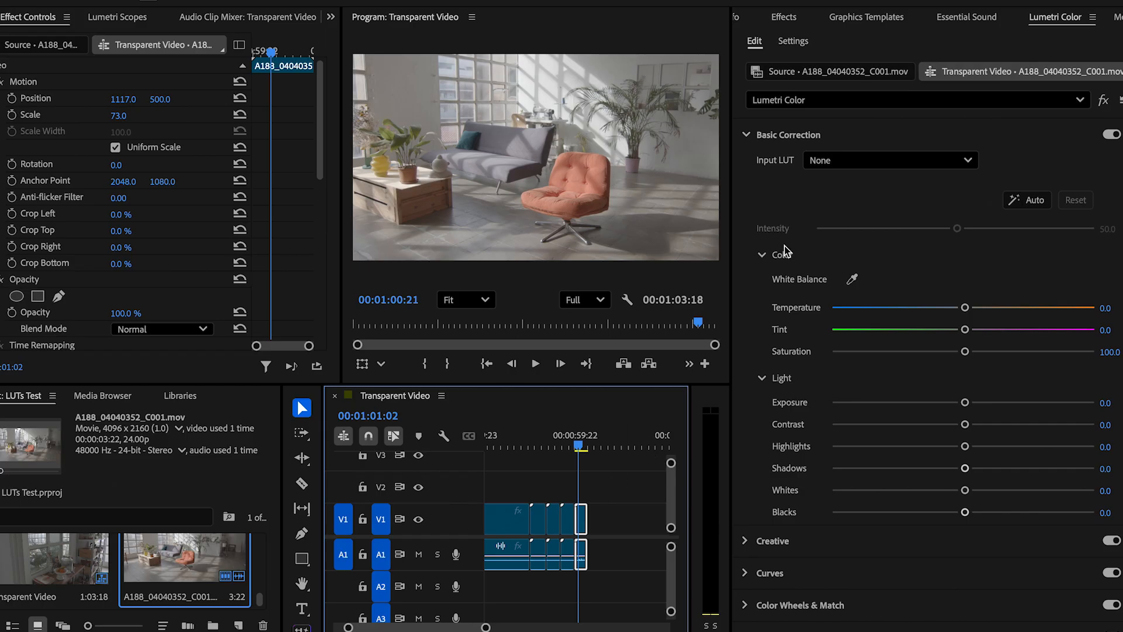
left_click(890, 161)
left_click(860, 245)
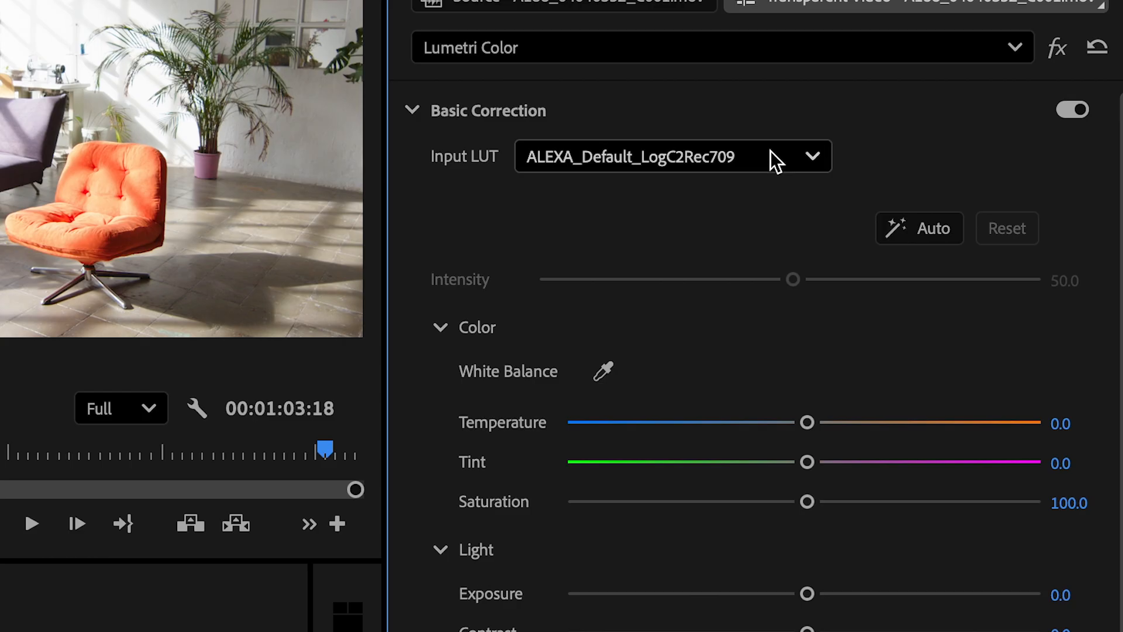
- Load the custom file BMP46KARRI_FILM.CUBE from the LUTs folder as the armchair clip's input LUT
left_click(770, 153)
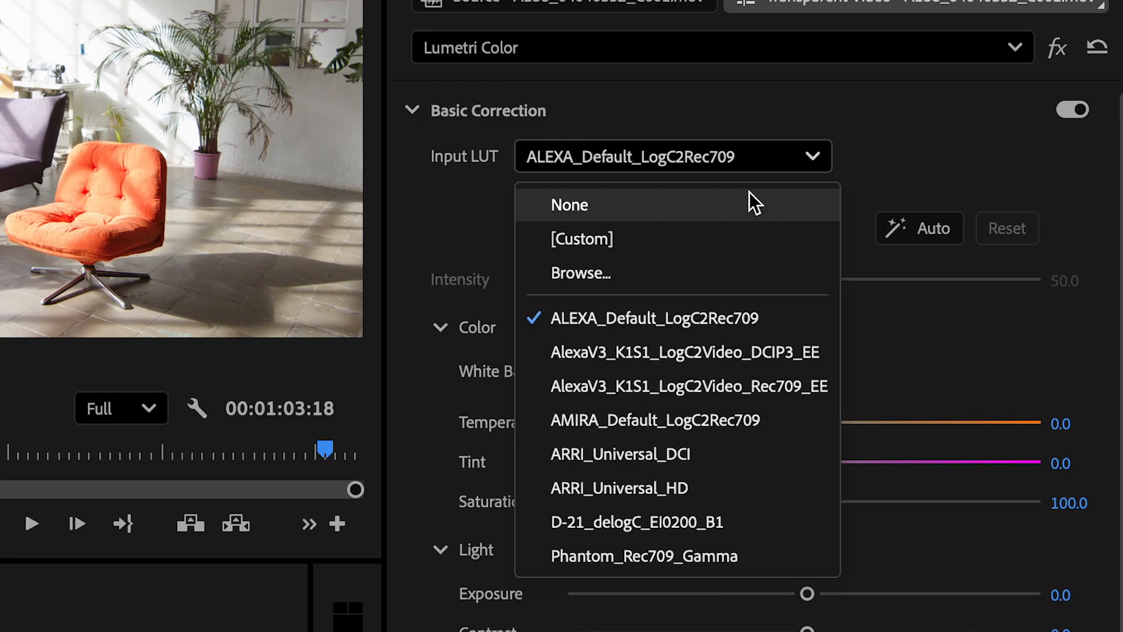
left_click(706, 273)
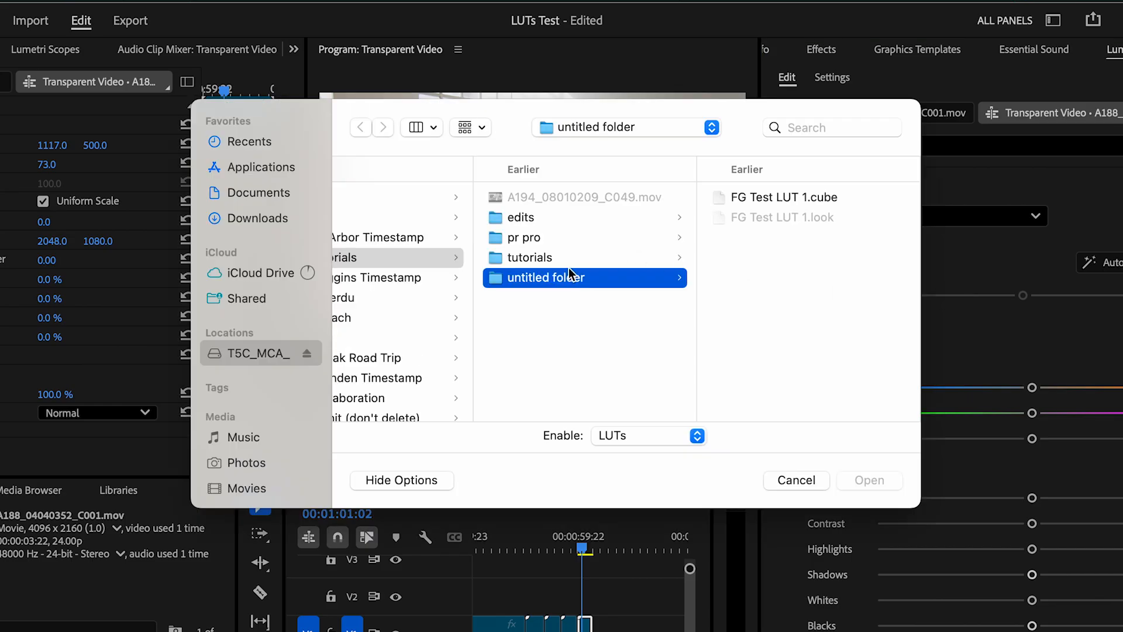
scroll(571, 266, "left", 3)
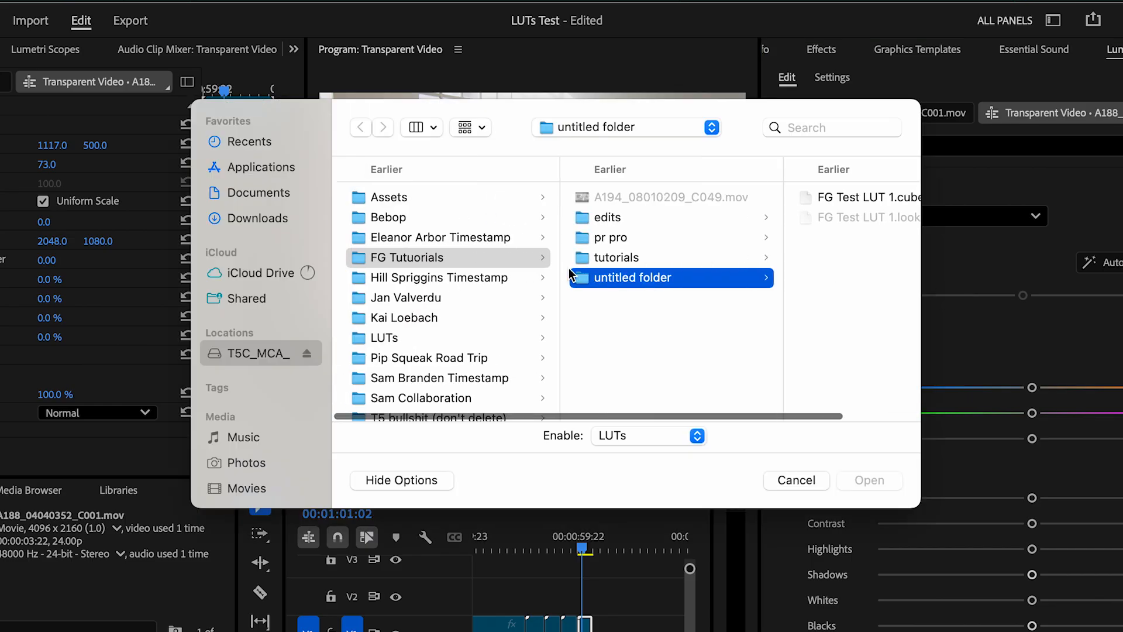
left_click(382, 337)
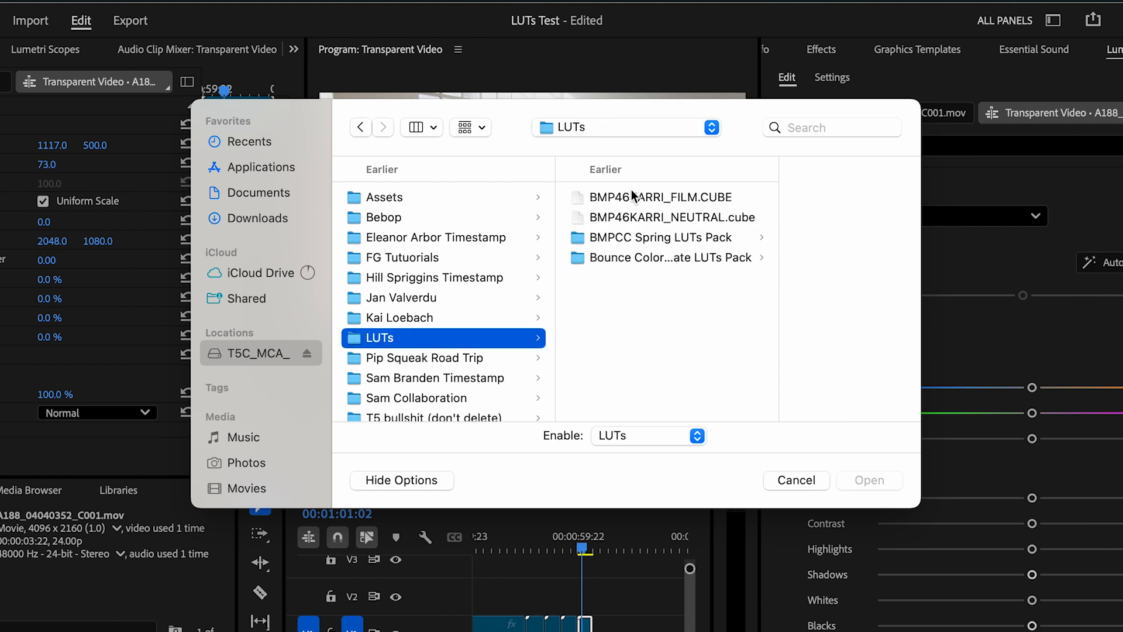
left_click(662, 196)
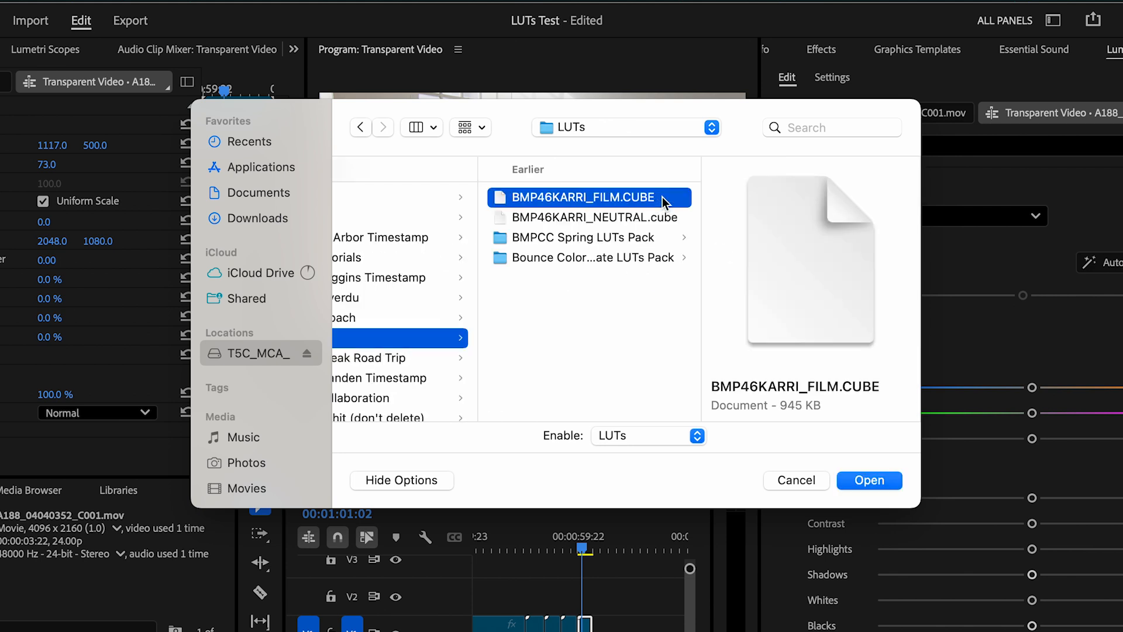
double_click(629, 197)
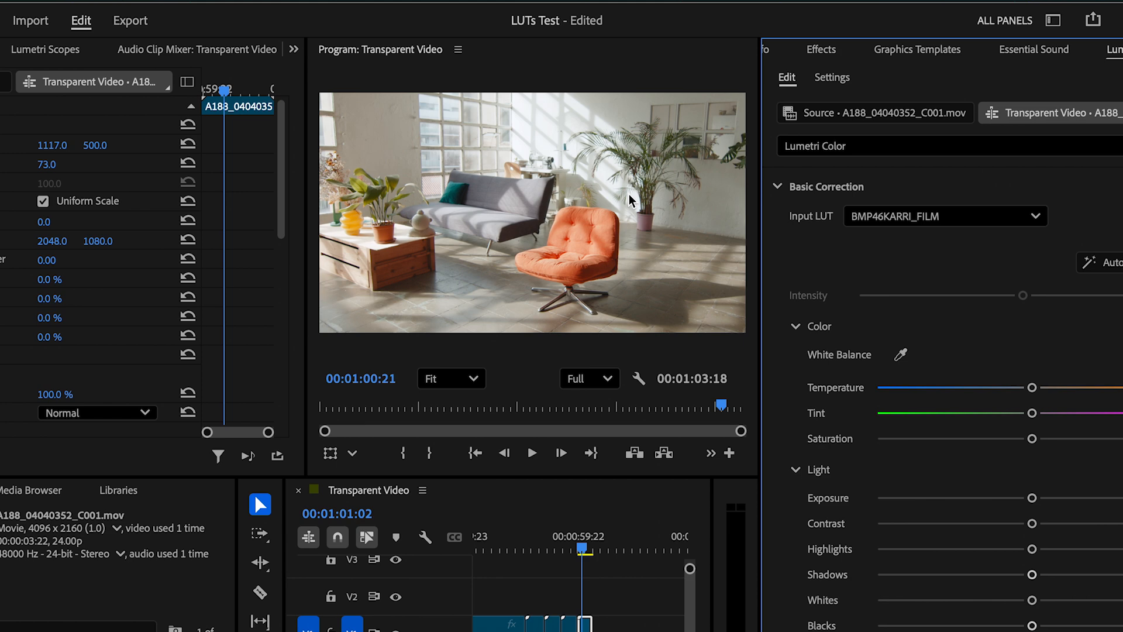
- Raise the armchair clip's contrast and lower its highlights, shadows and blacks, keeping BMP46KARRI_FILM as the input LUT
left_click_drag(1031, 523, 1066, 524)
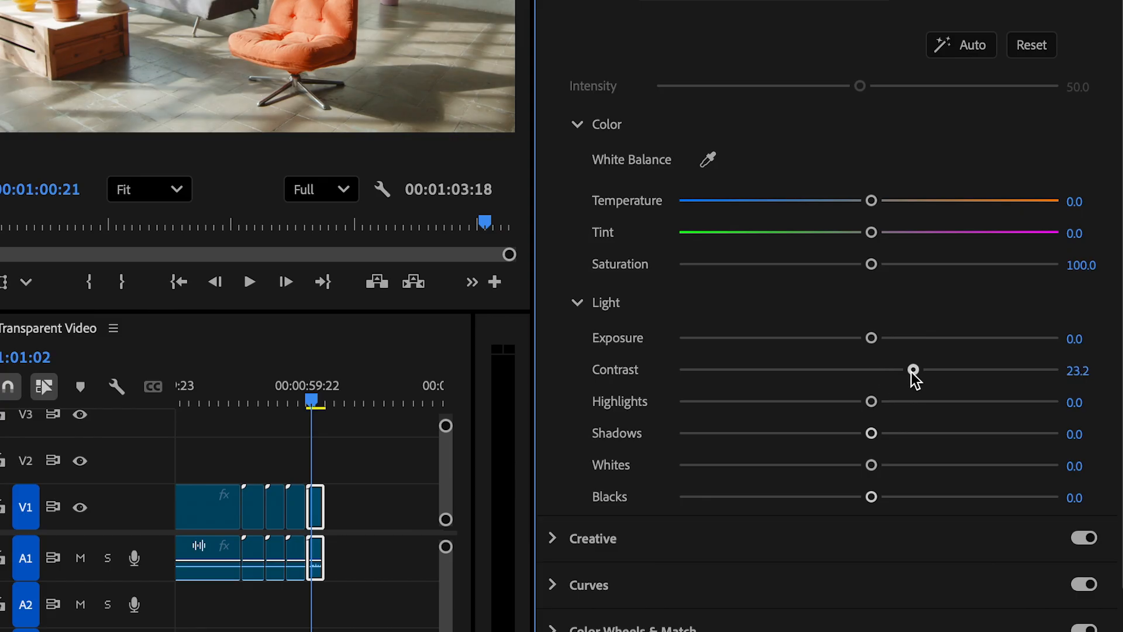
left_click_drag(871, 401, 827, 401)
left_click_drag(871, 496, 730, 497)
left_click_drag(871, 434, 799, 446)
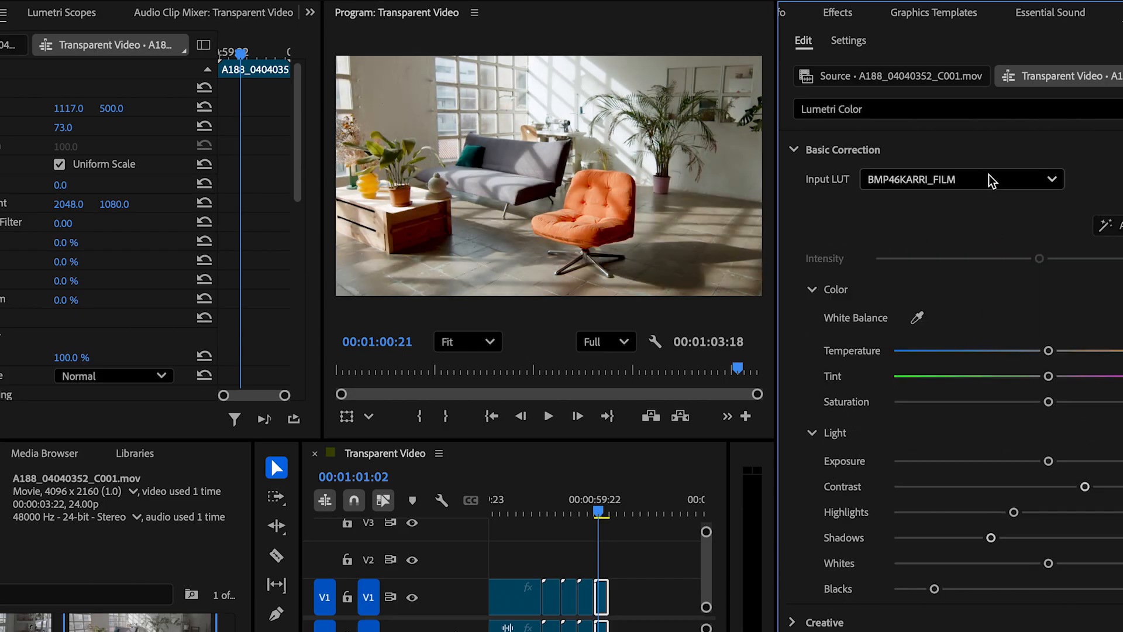
left_click(992, 181)
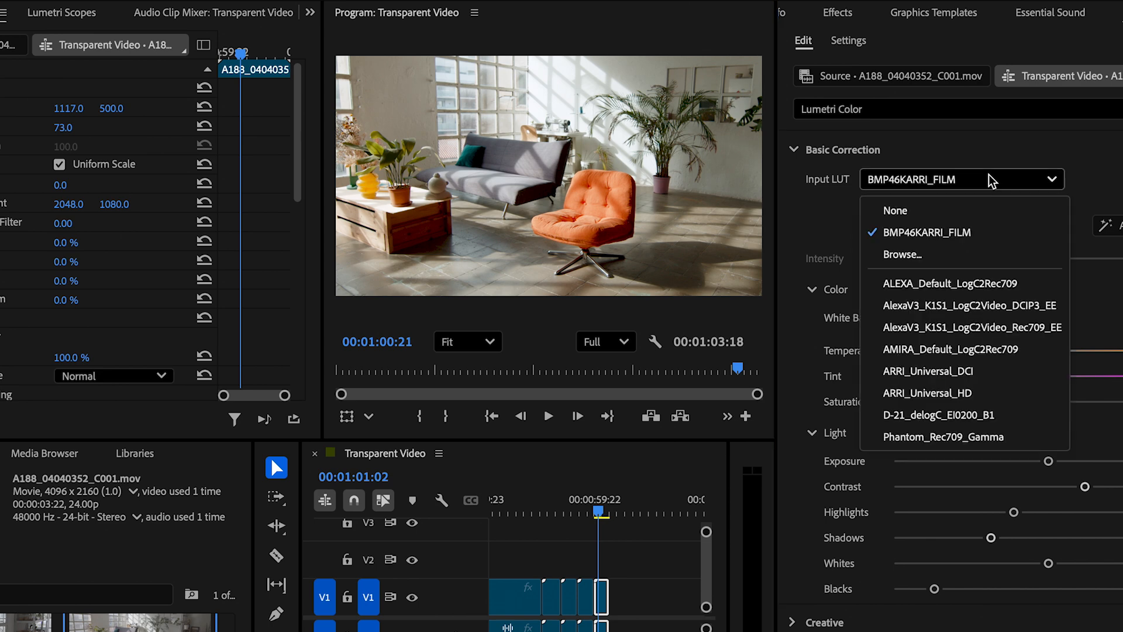
left_click(1012, 228)
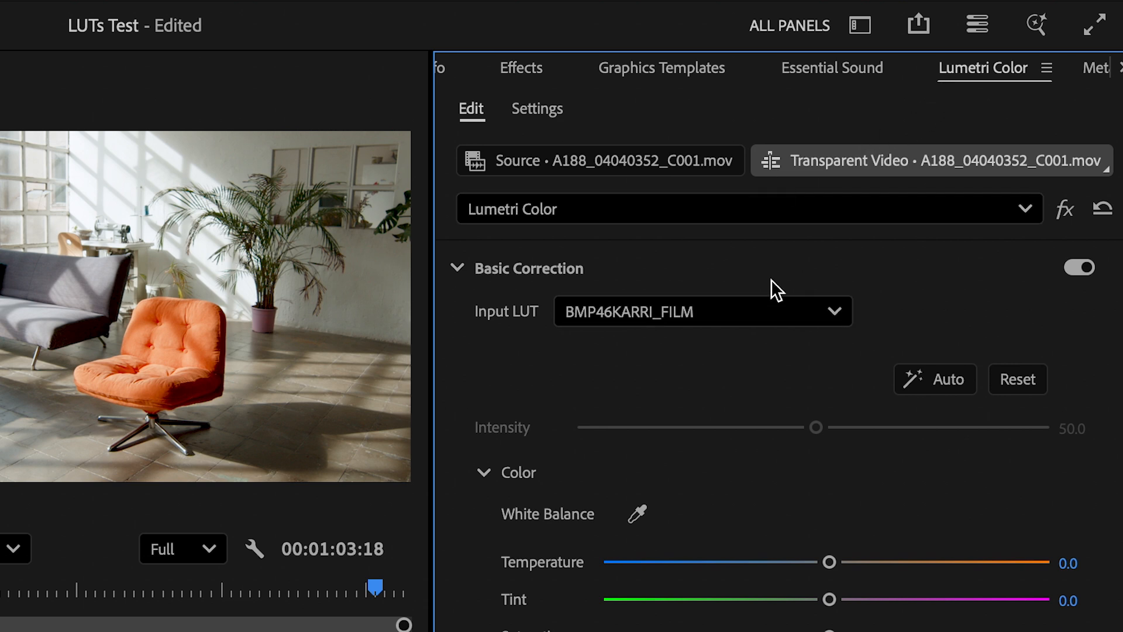
- Save the armchair clip's Lumetri Color grade as a preset named "FG Test LUT"
right_click(991, 66)
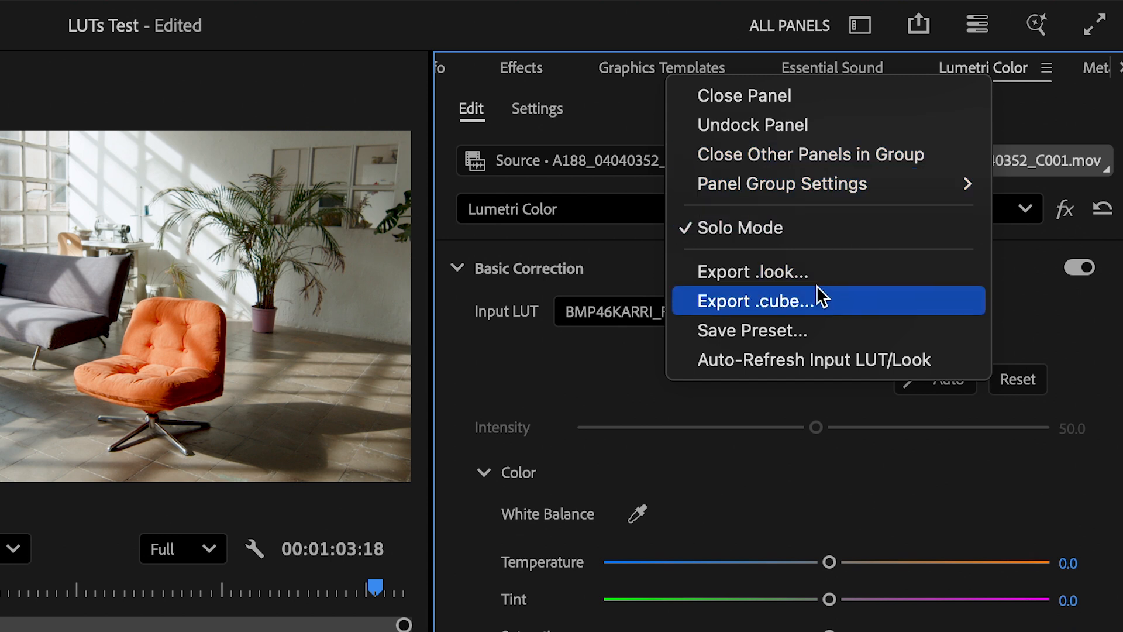
left_click(799, 324)
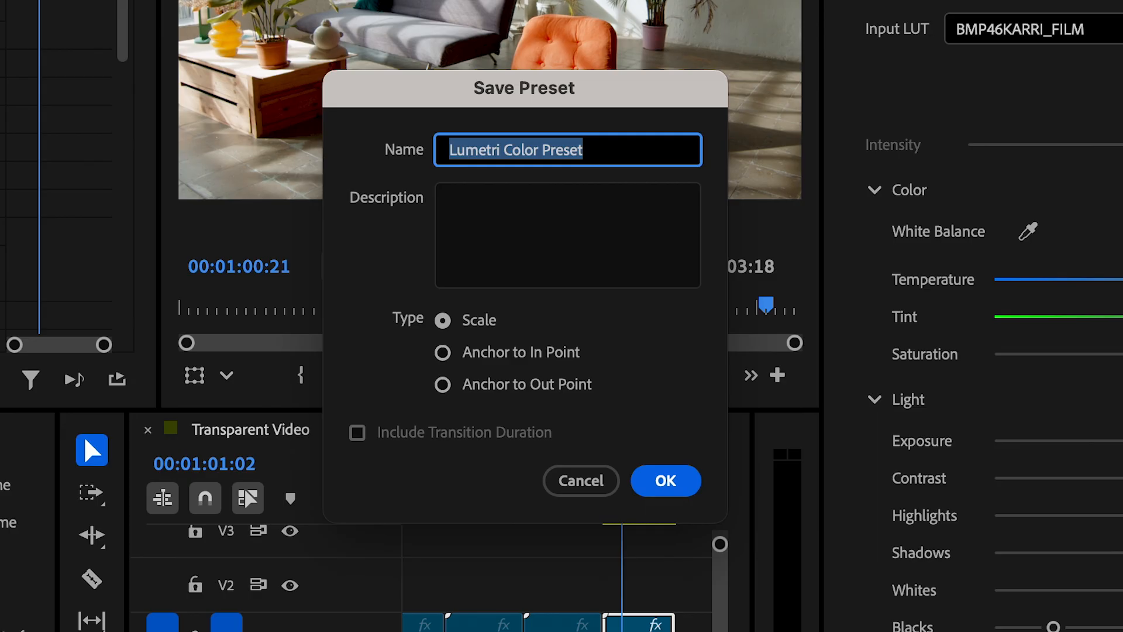
type("FG Te")
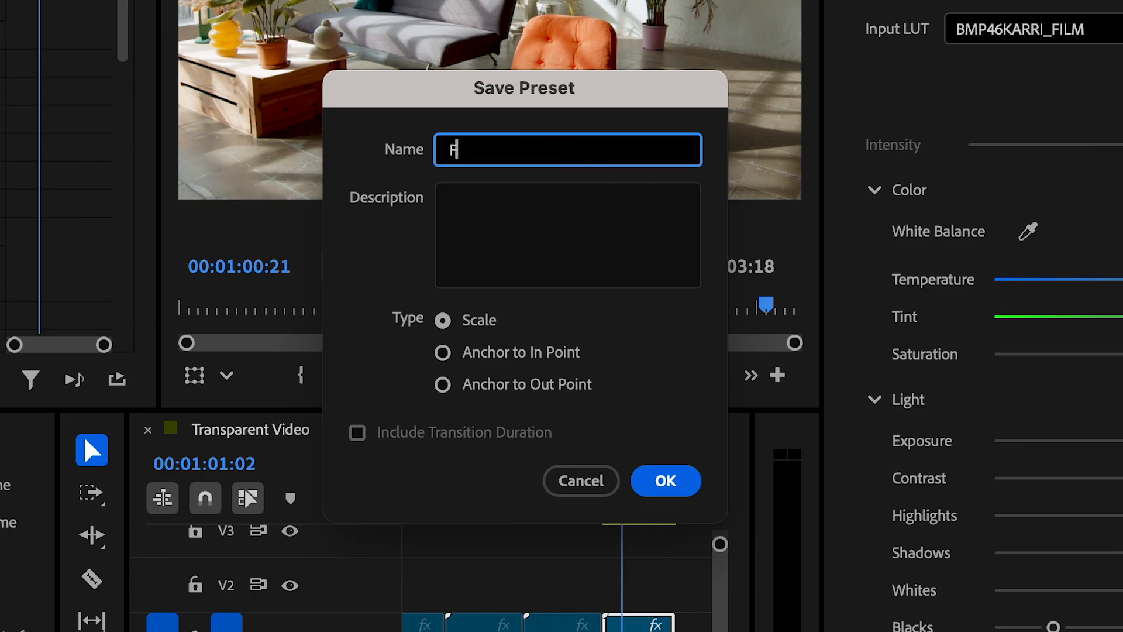
type("st LUT")
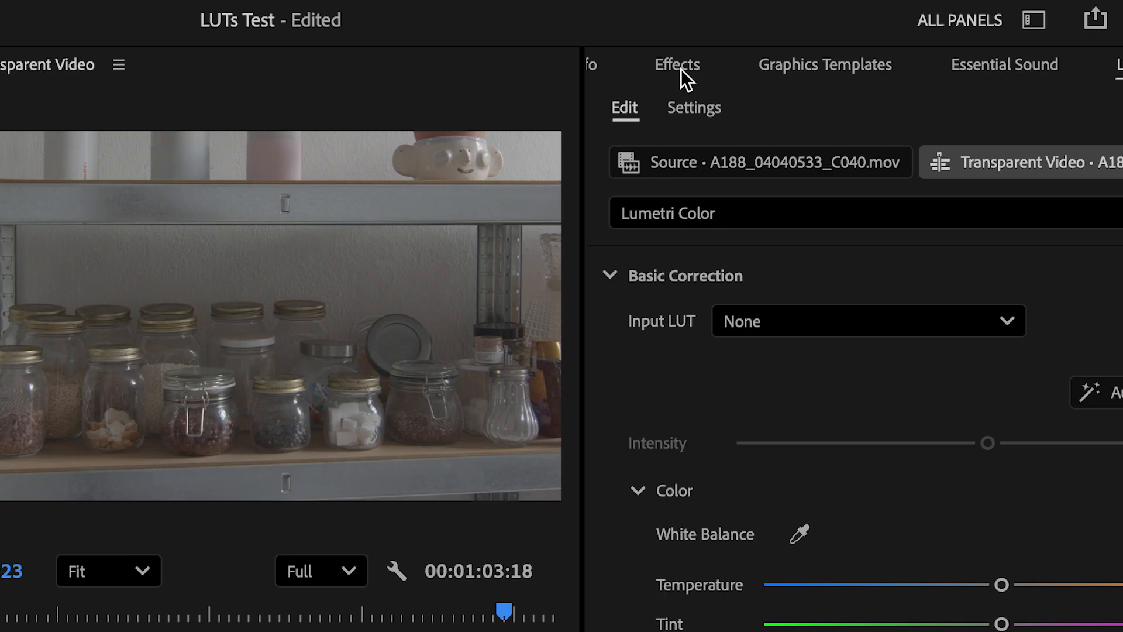
- Apply the saved "FG Test LUT" preset to the clip of glass jars on the timeline
left_click(765, 34)
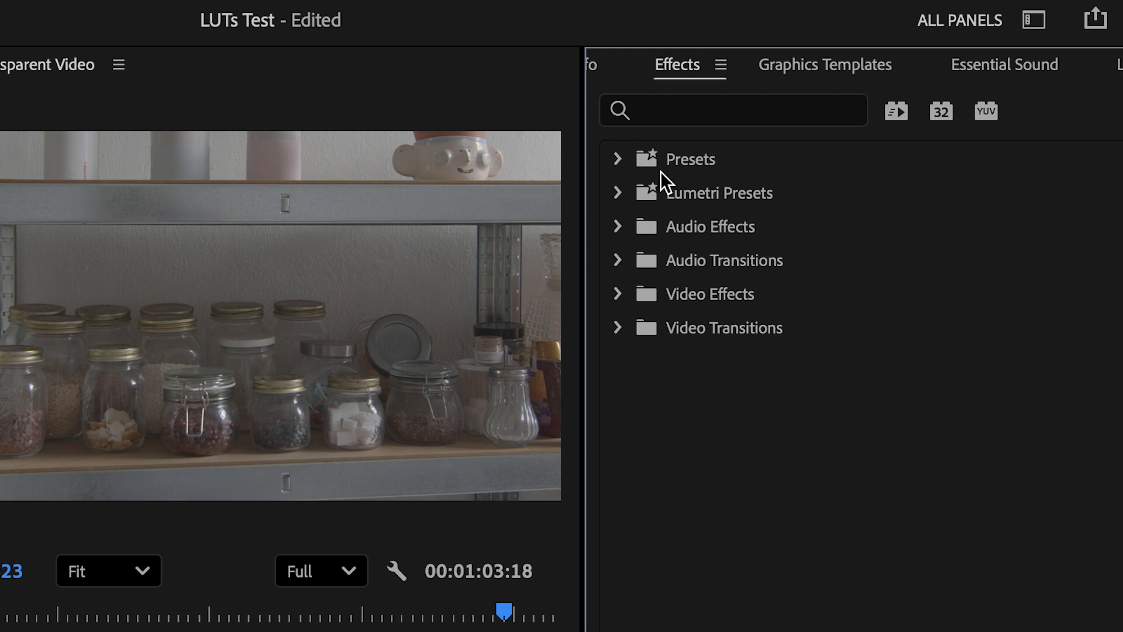
left_click(616, 160)
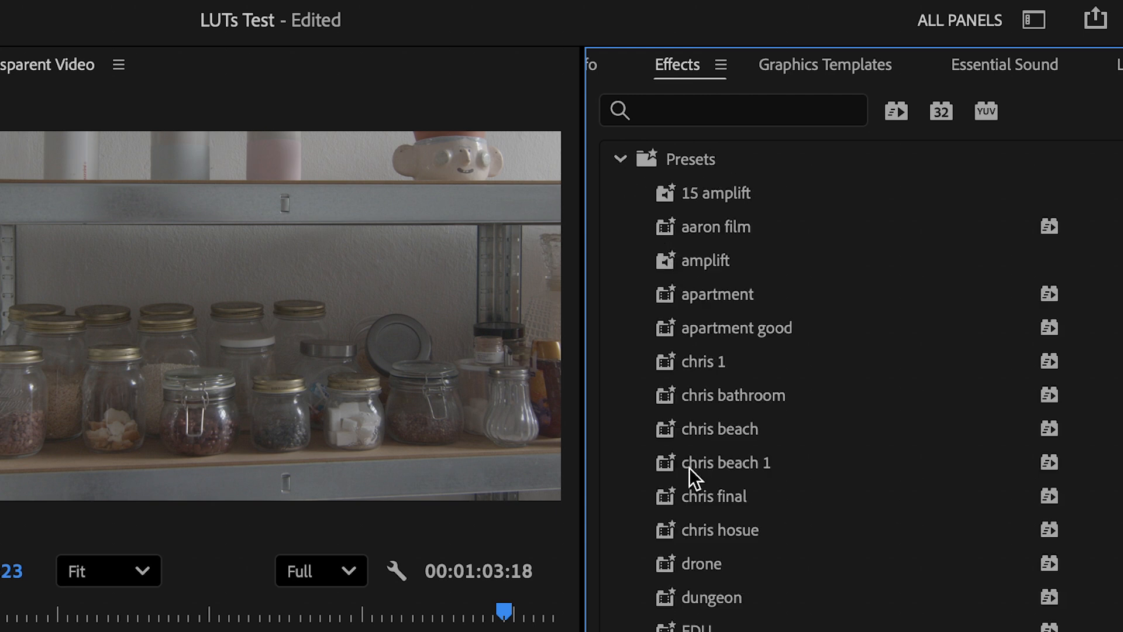
scroll(689, 468, "down", 5)
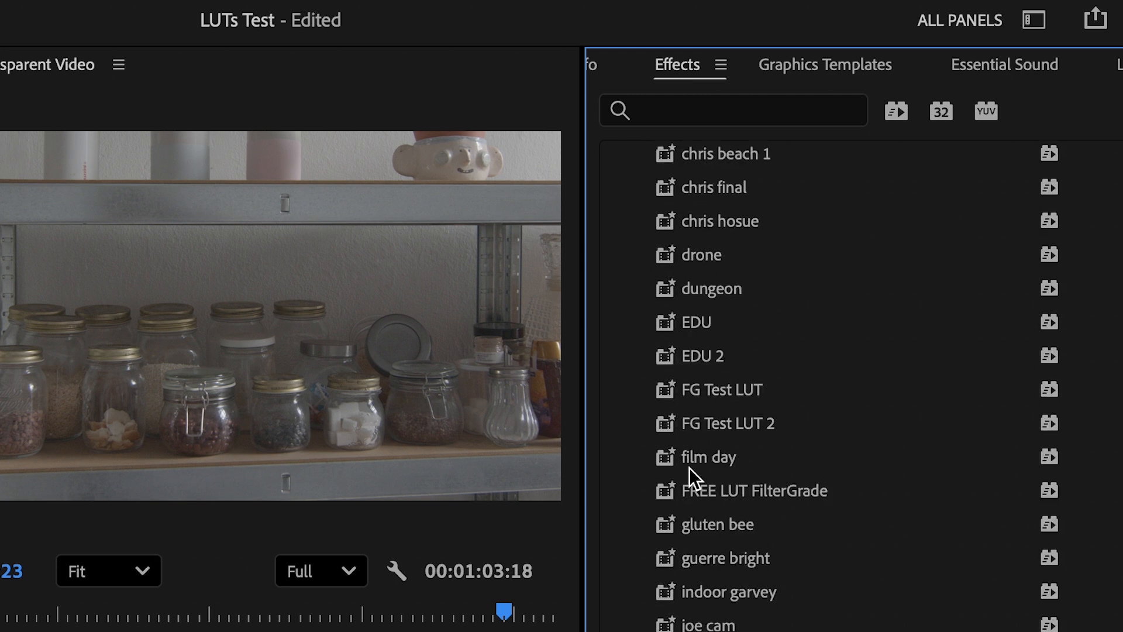
left_click(693, 388)
left_click_drag(692, 389, 572, 529)
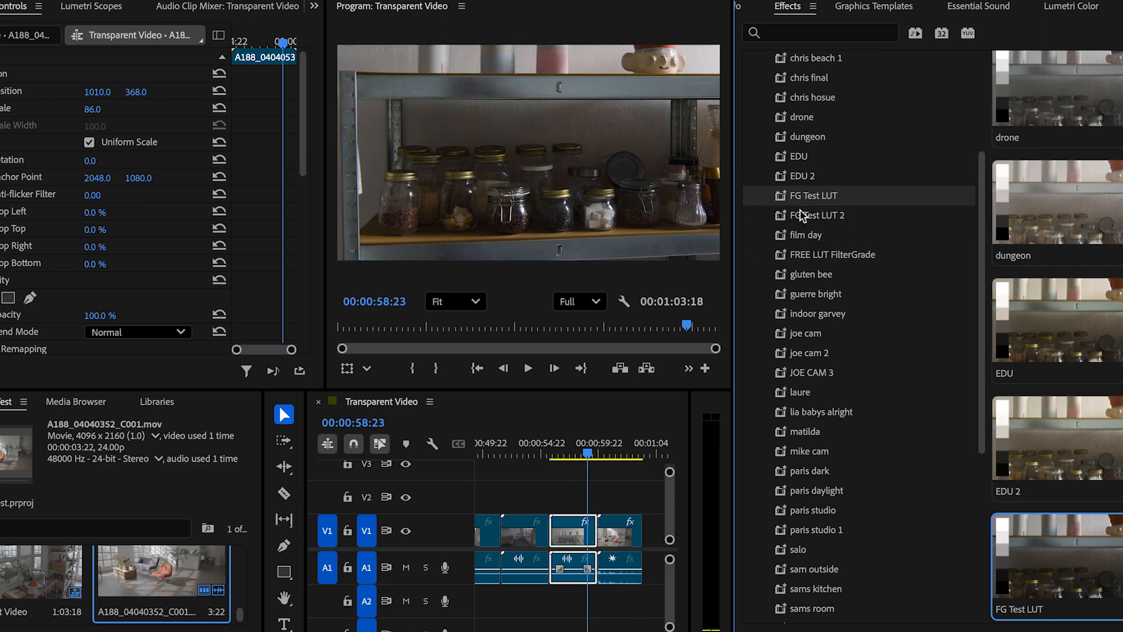
- Apply the "FG Test LUT 2" preset to the glass jars clip and view an earlier frame of it
left_click(801, 215)
left_click_drag(802, 215, 587, 534)
left_click(584, 454)
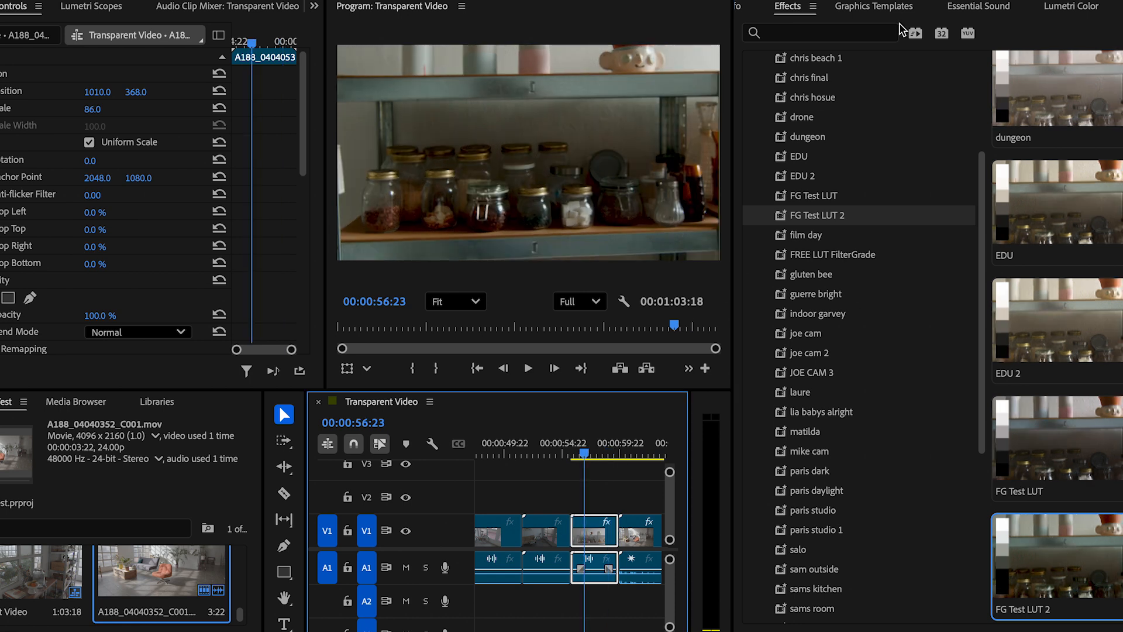
- Raise the blacks, shadows and exposure of the glass jars clip in Lumetri Color, and play back the result
left_click(1073, 7)
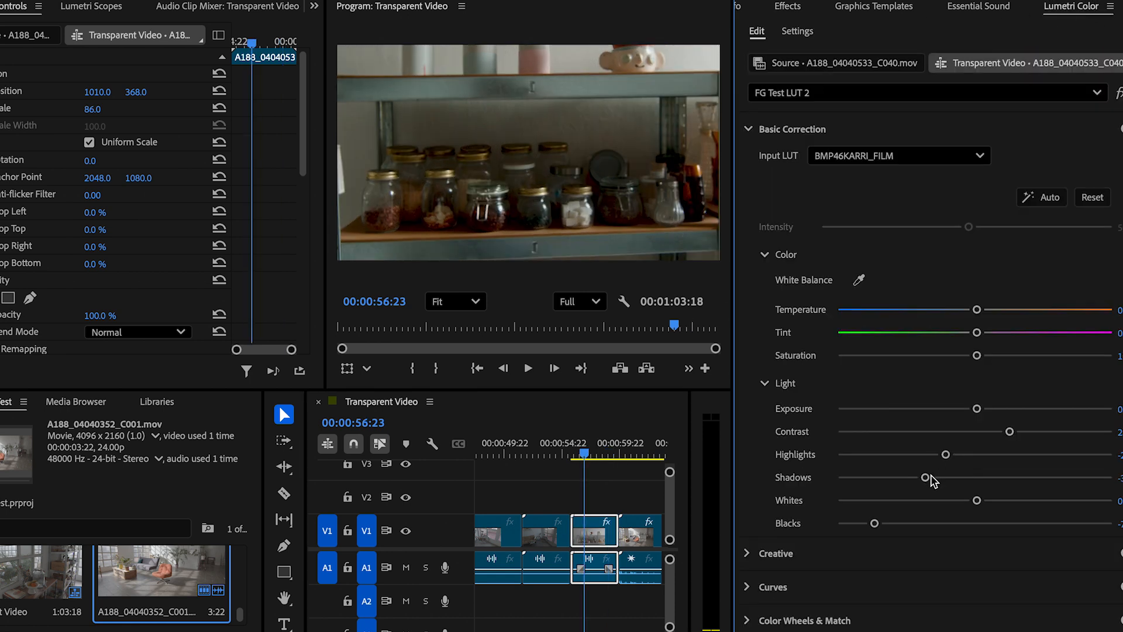
left_click_drag(876, 525, 939, 523)
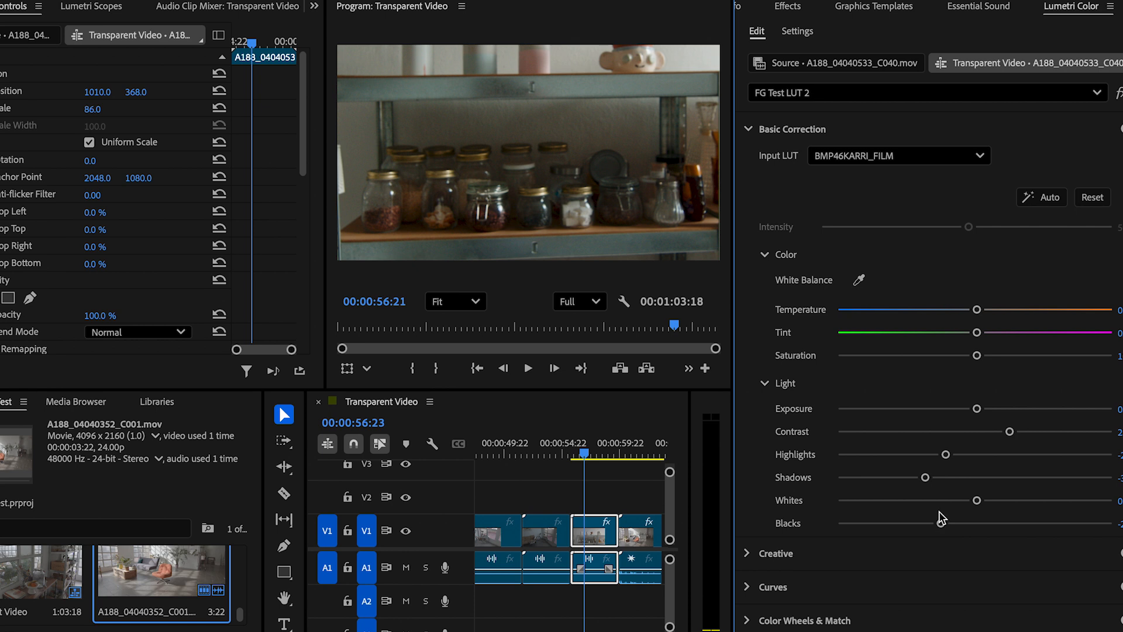
left_click_drag(925, 477, 941, 479)
left_click_drag(976, 408, 1004, 408)
left_click(594, 450)
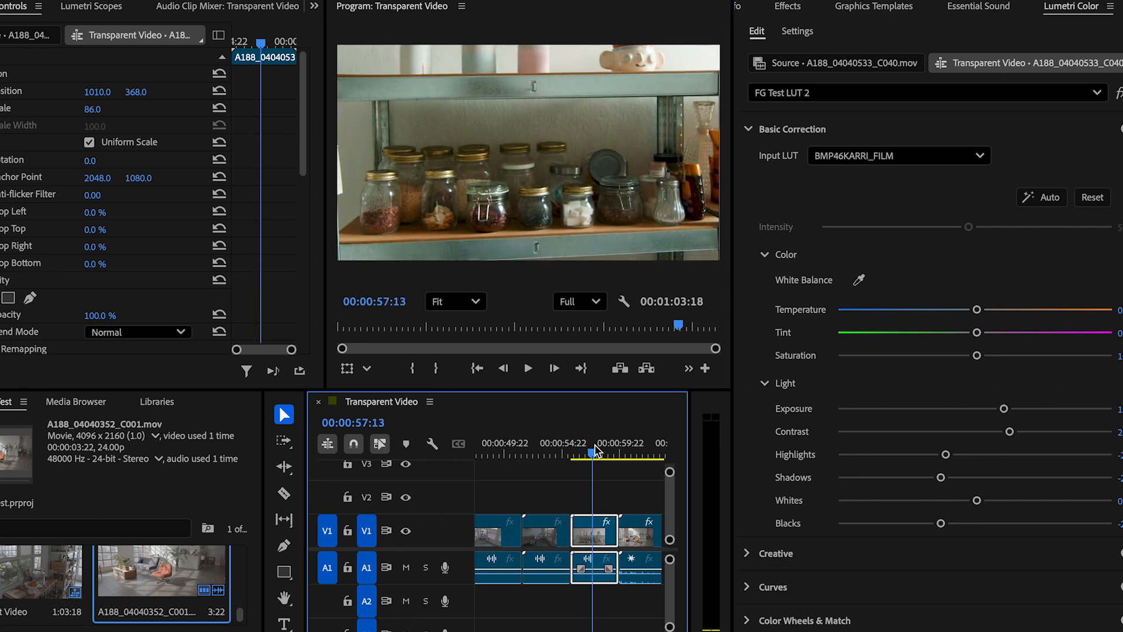
key("space")
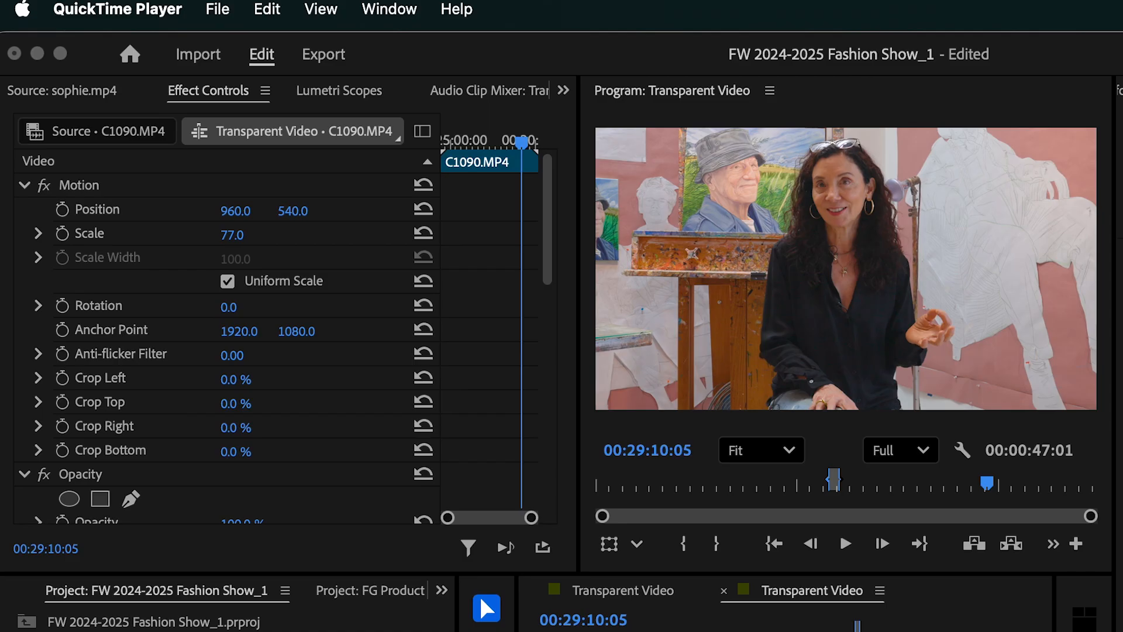
- In the Fashion Show project, switch the Lumetri Color effect on clip C1090.MP4 off and on to compare the ungraded and graded image
left_click(528, 572)
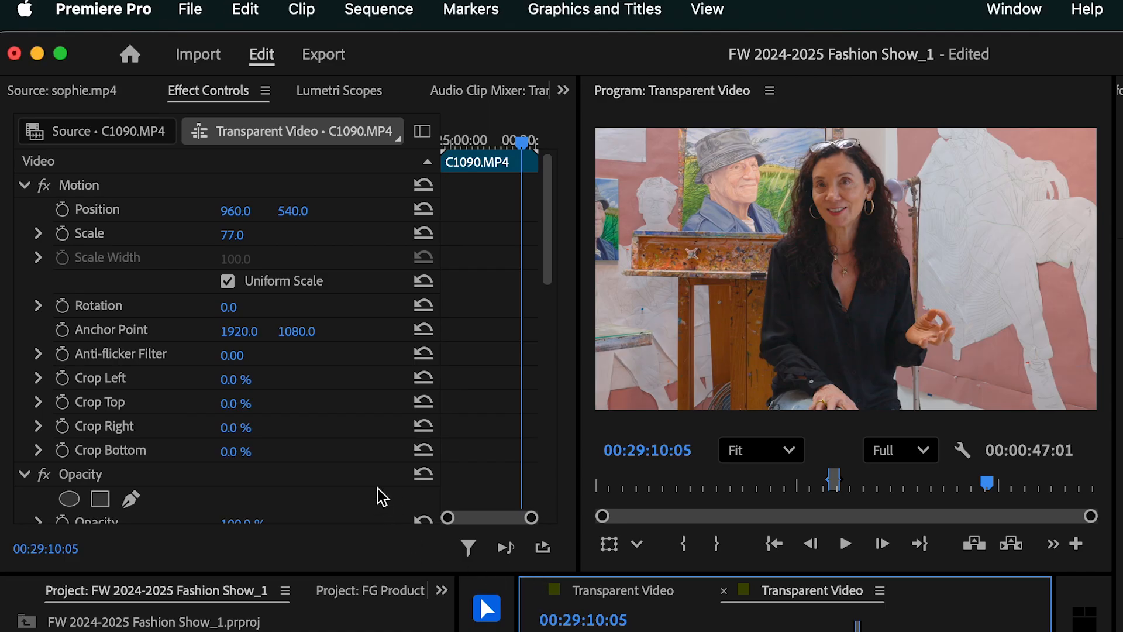
scroll(328, 468, "down", 2)
scroll(327, 468, "down", 5)
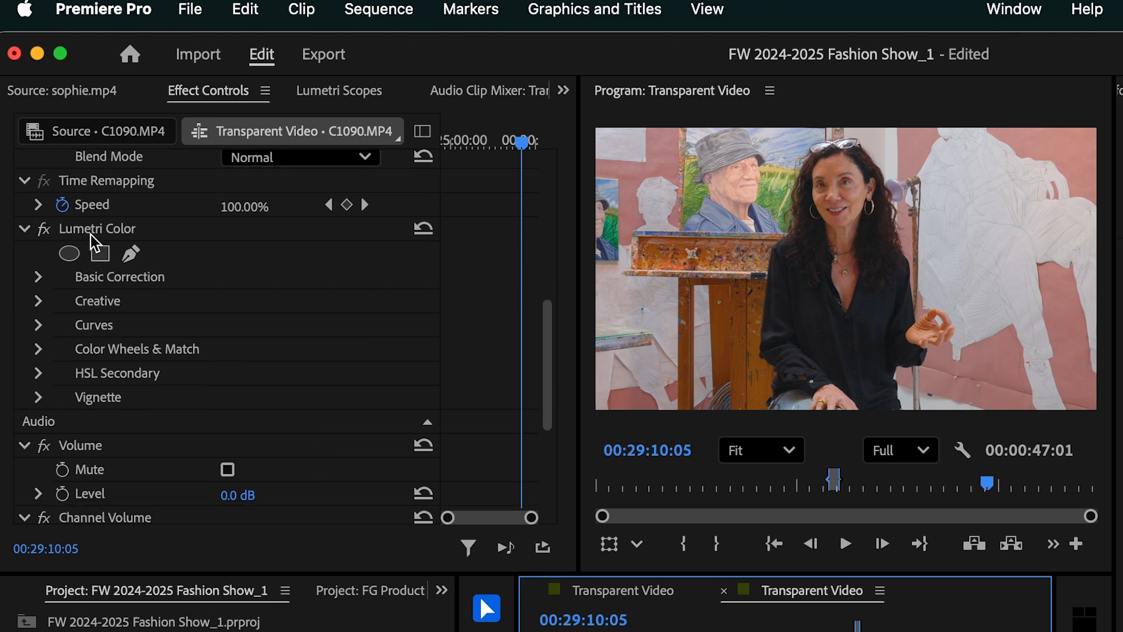
left_click(45, 231)
left_click(46, 232)
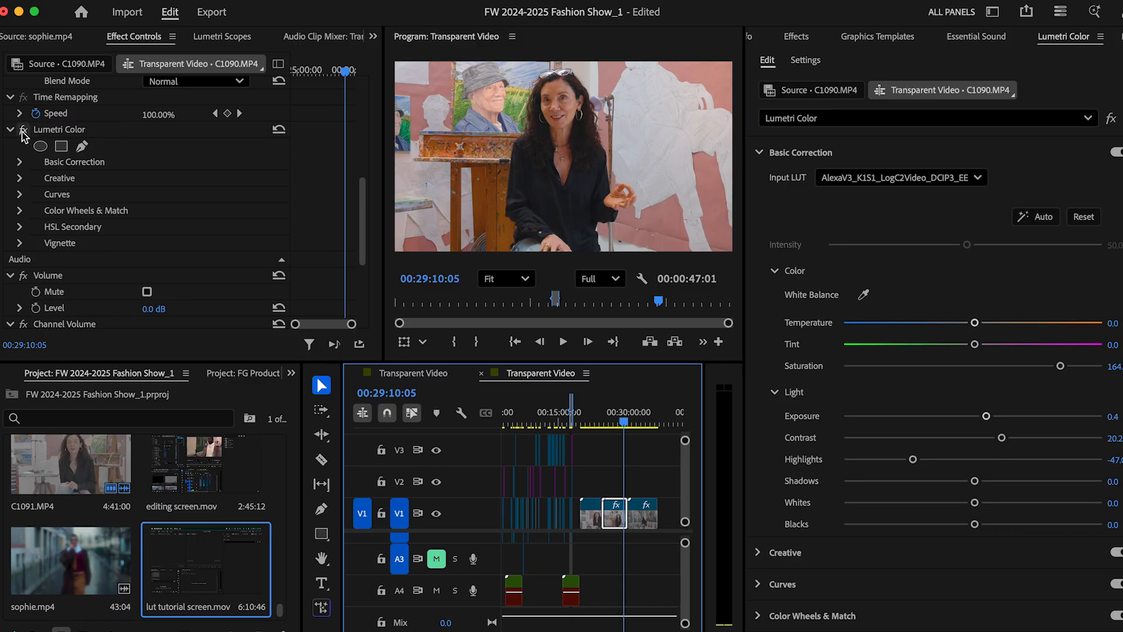
left_click(24, 130)
left_click(24, 131)
left_click(24, 130)
left_click(24, 131)
- Examine the Basic Correction settings of clip C1090.MP4's Lumetri Color effect, including its input LUT, colour and light values
left_click(21, 162)
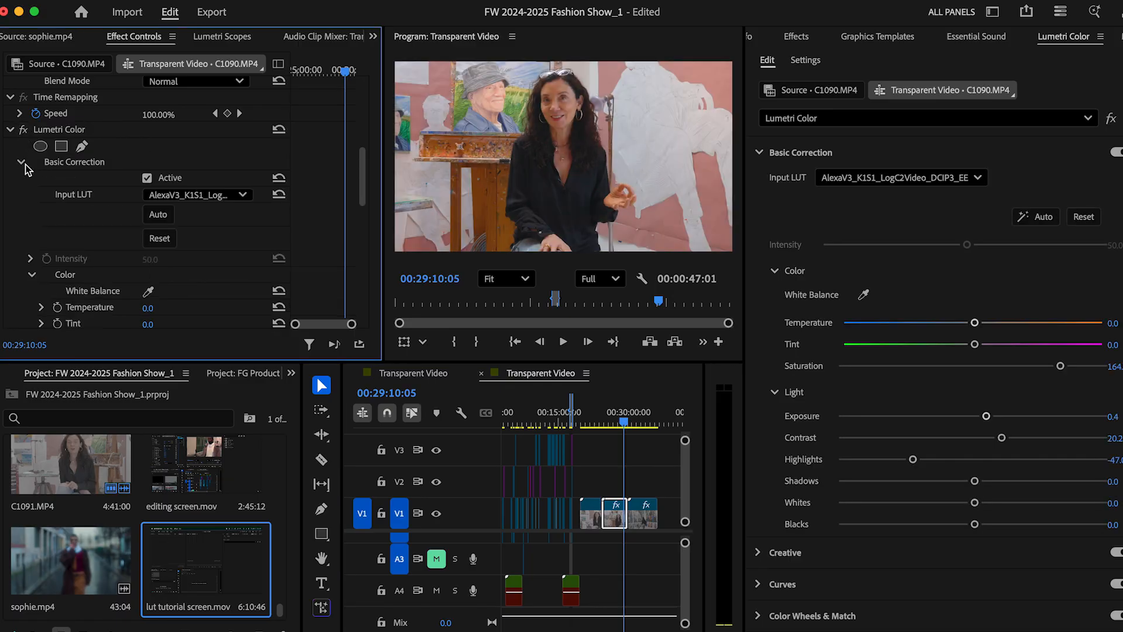
scroll(97, 233, "down", 3)
scroll(97, 234, "down", 3)
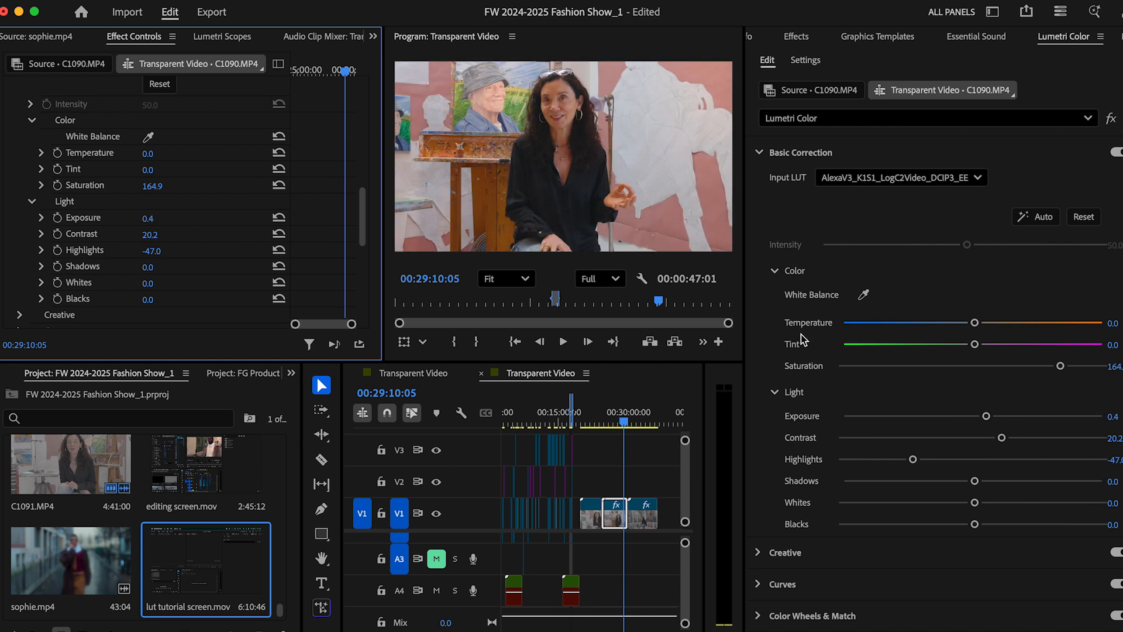
- Collapse clip C1090.MP4's Lumetri Color effect and show the effect's options for saving a preset
scroll(42, 81, "up", 5)
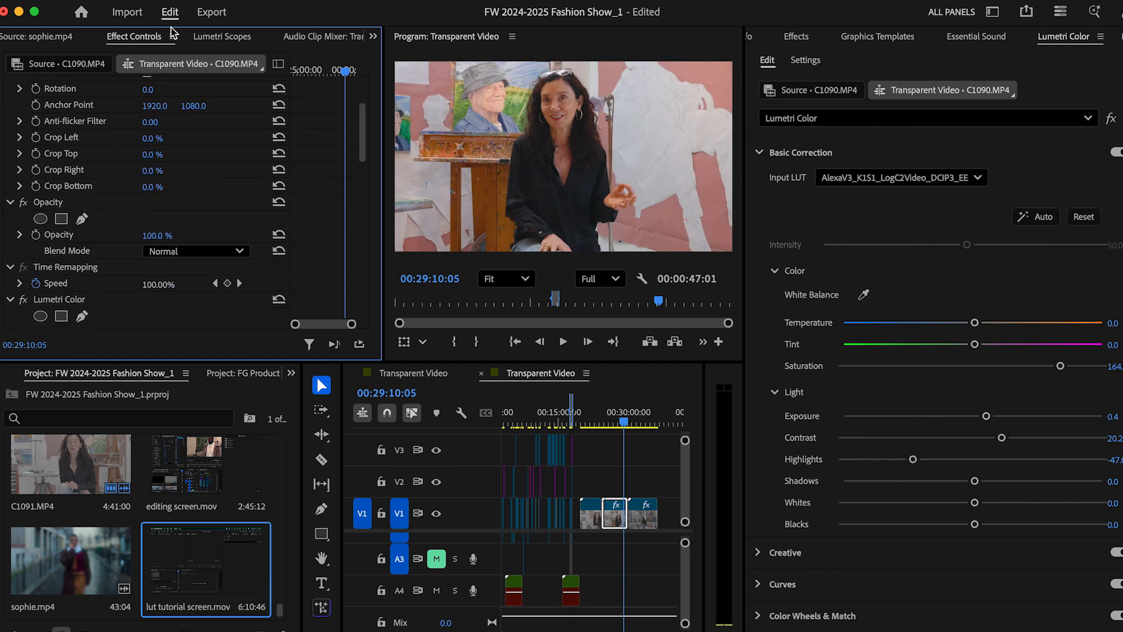
scroll(65, 193, "down", 5)
scroll(30, 115, "up", 2)
left_click(9, 130)
left_click(59, 135)
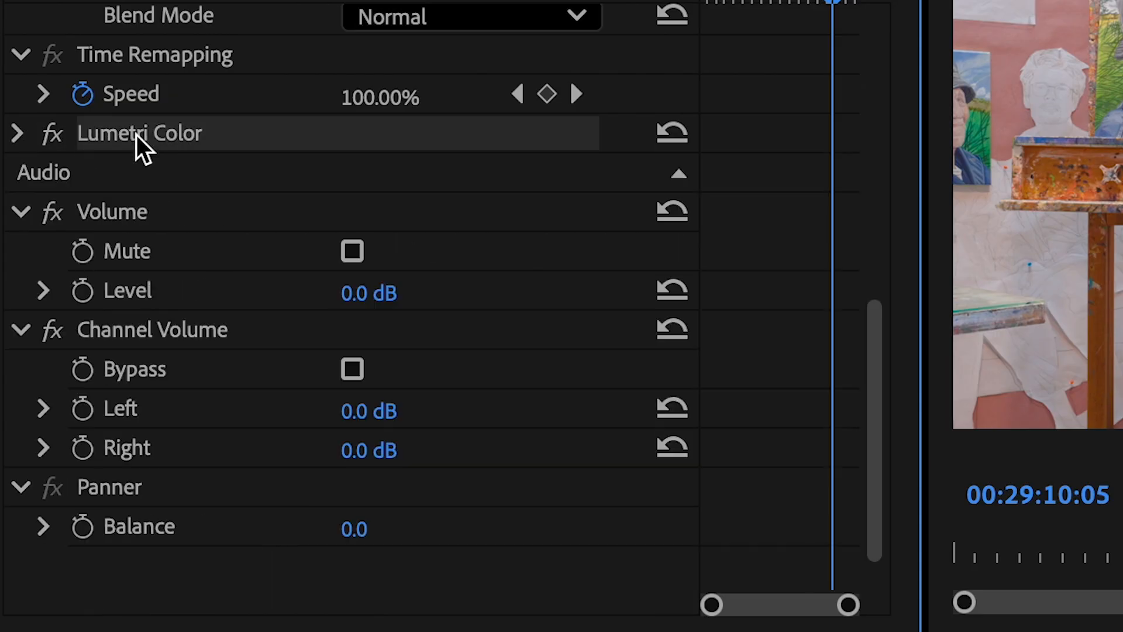
right_click(140, 146)
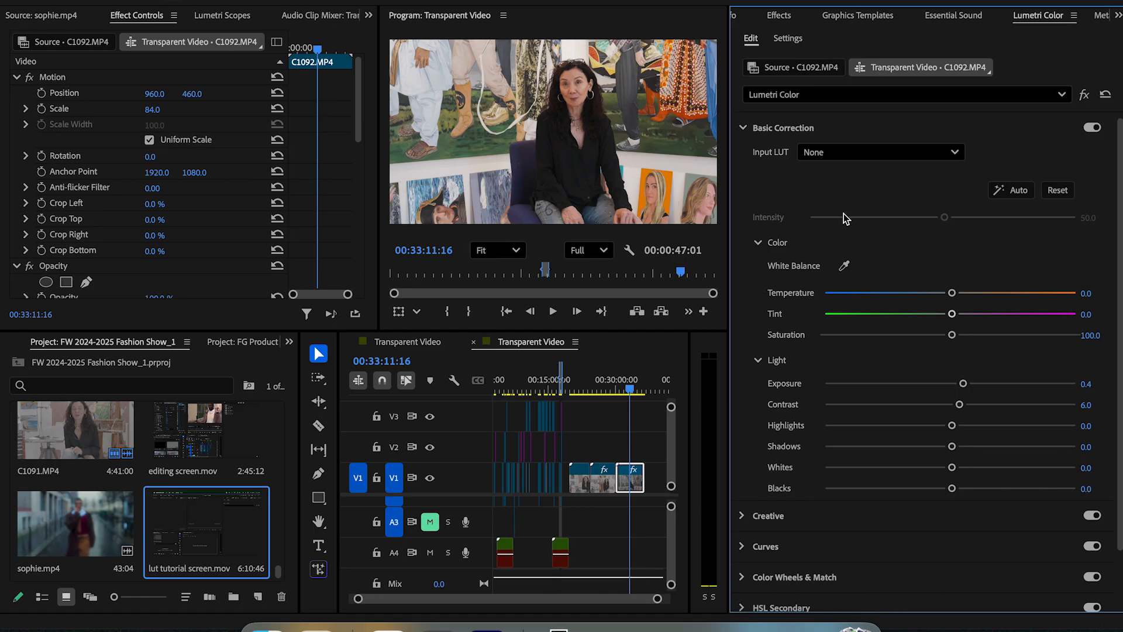
- Show the Creative section of clip C1092.MP4's Lumetri Color effect, with the Basic Correction and Curves sections collapsed
scroll(843, 215, "down", 3)
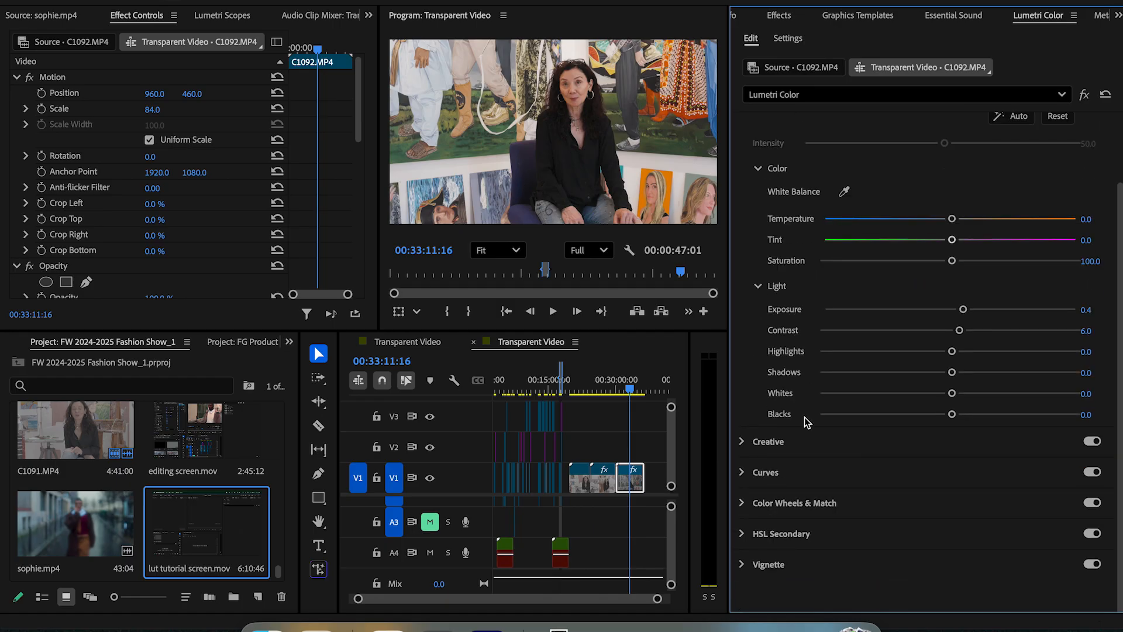
left_click(798, 469)
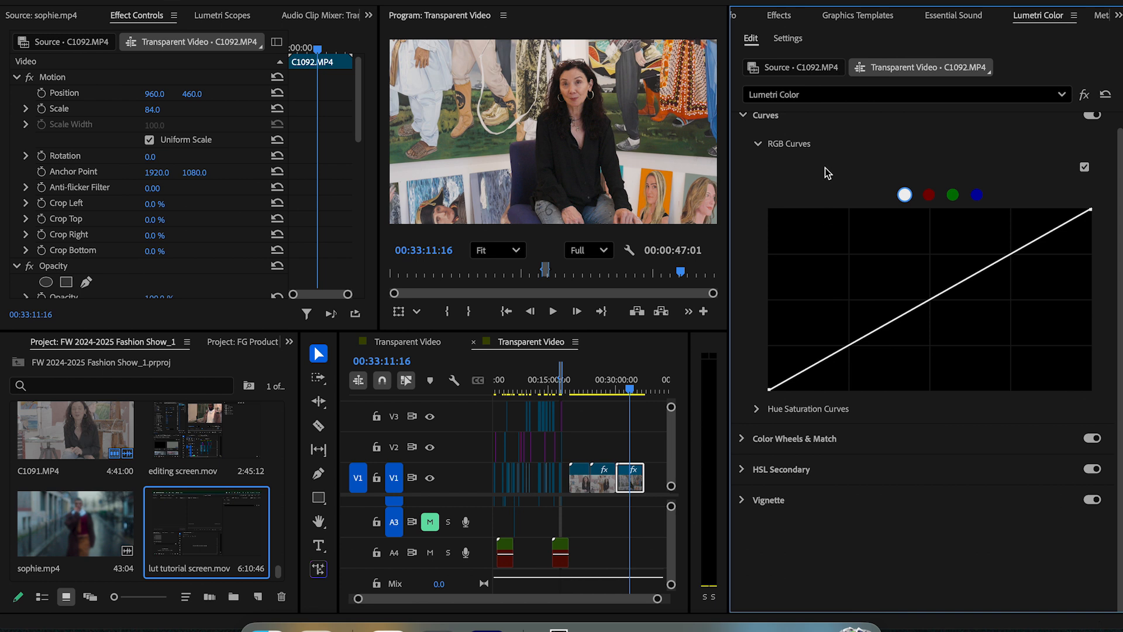
scroll(826, 172, "up", 3)
left_click(805, 186)
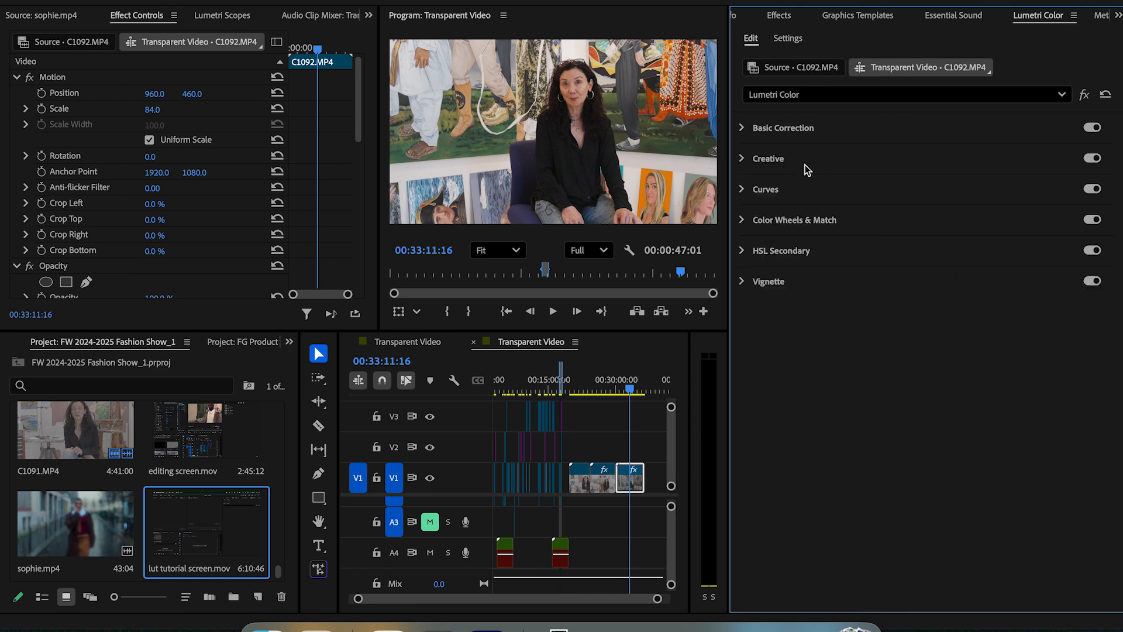
left_click(804, 164)
- Load the Documentary Base 1 - FilterGrade .cube file from the FilterGrade LUTs folder as clip C1092.MP4's Creative look
left_click(843, 185)
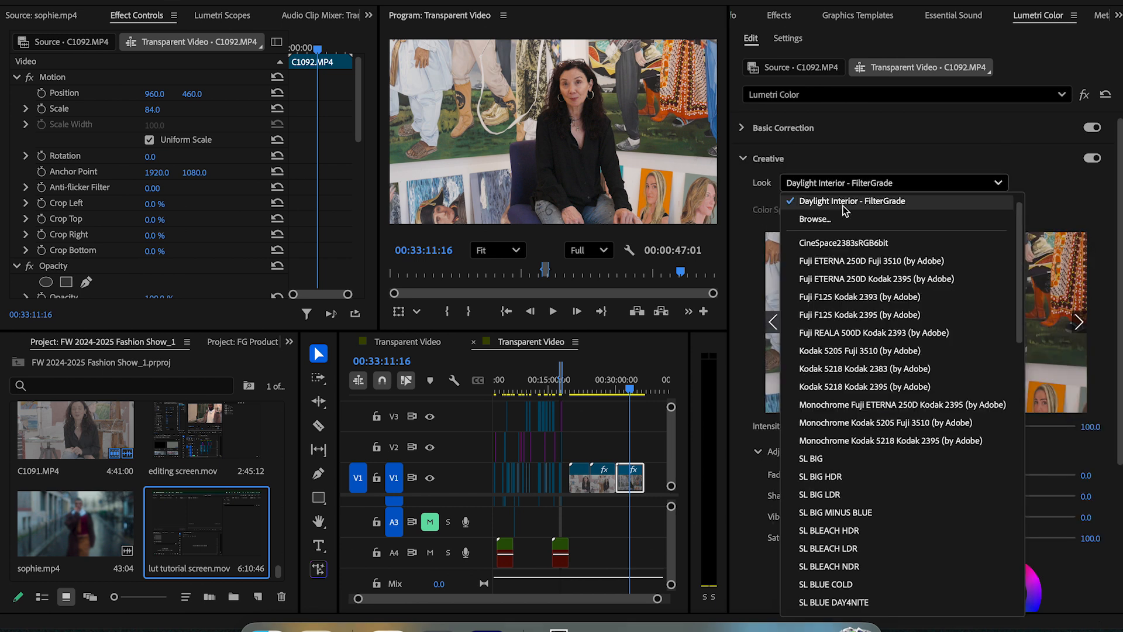
left_click(838, 220)
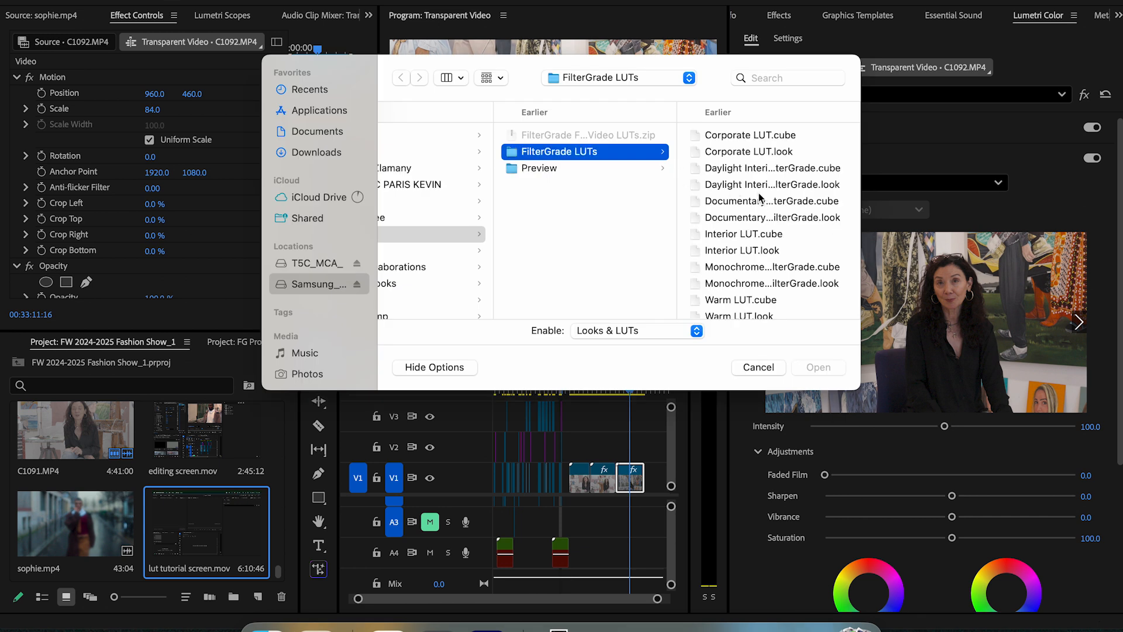
left_click(762, 200)
left_click(818, 367)
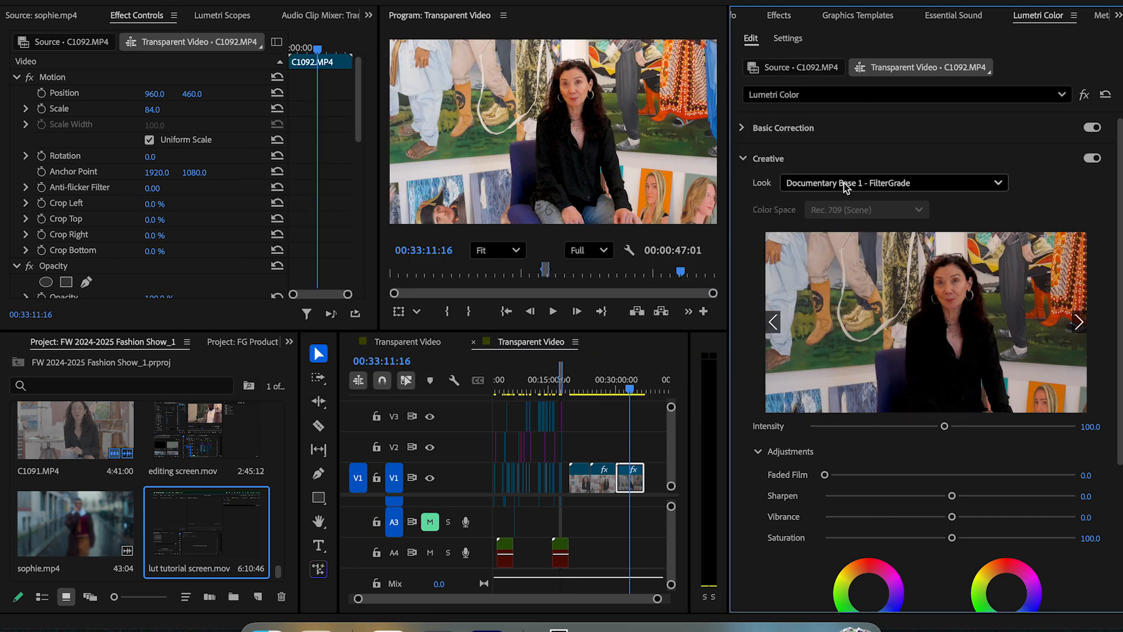
- Replace clip C1092.MP4's Creative look with the Documentary Base 1 - FilterGrade .look file and save the project
left_click(844, 185)
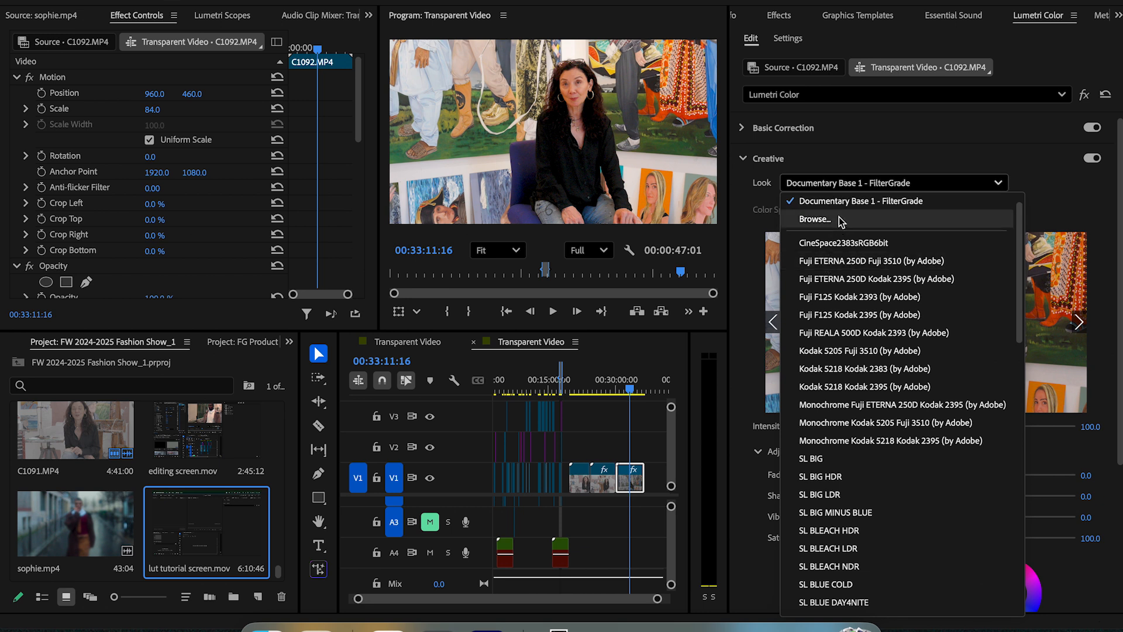
left_click(839, 220)
left_click(728, 219)
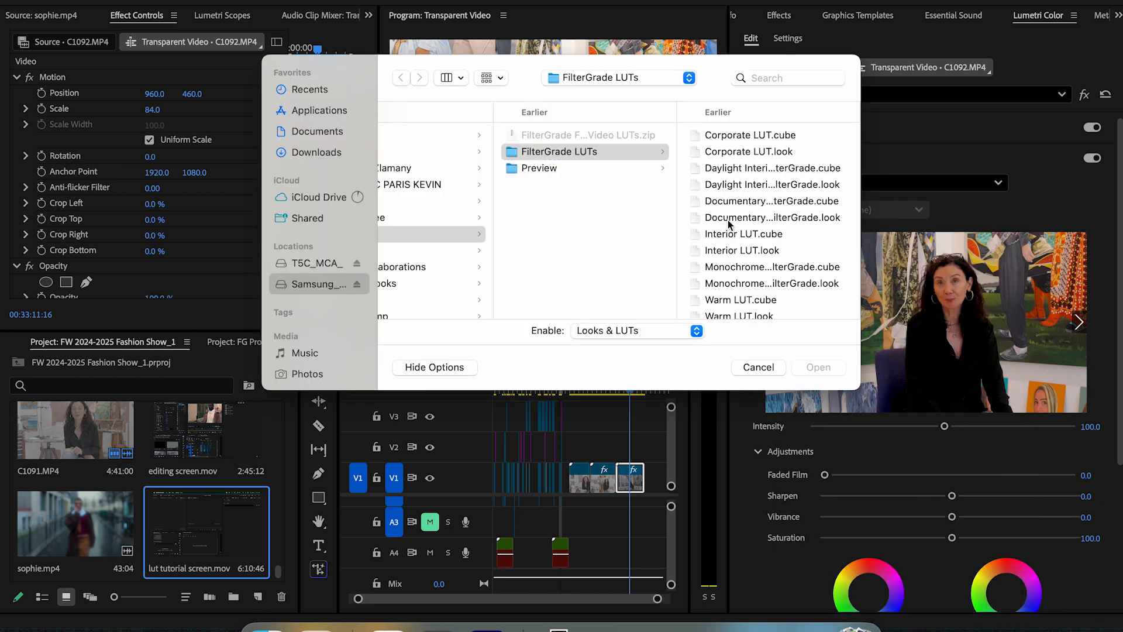
left_click(824, 367)
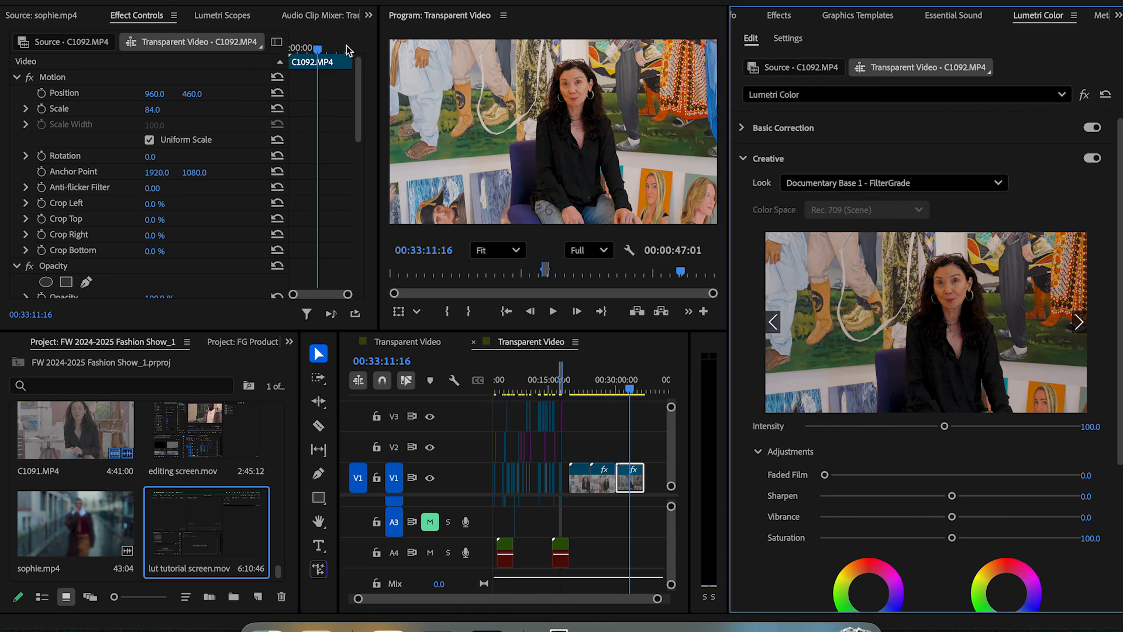
key("ctrl+s")
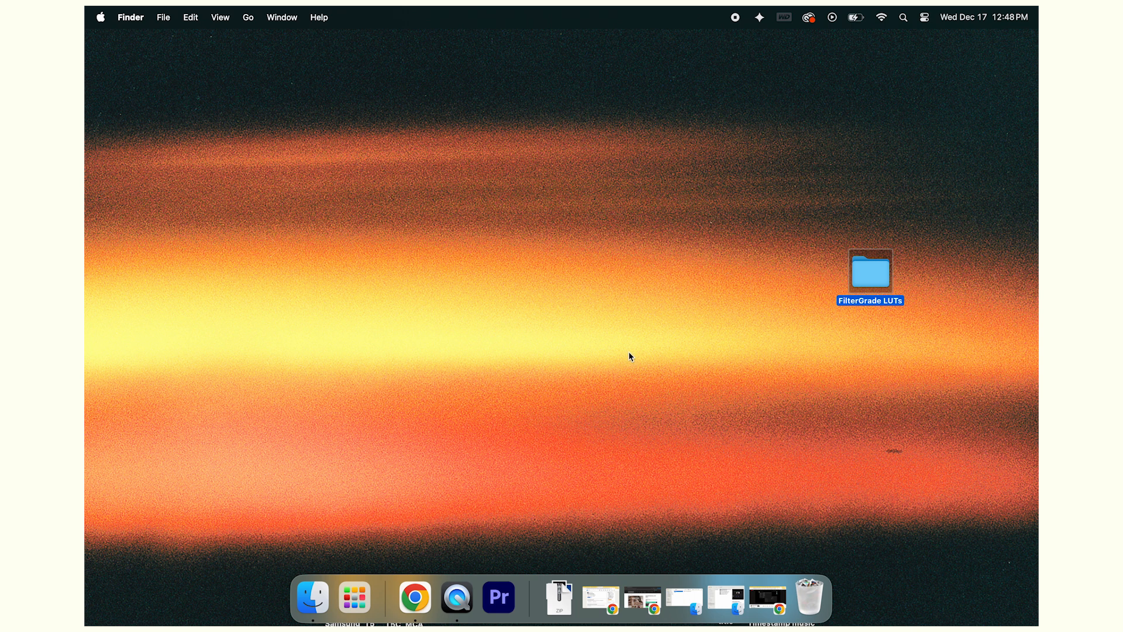
- In a new Finder window, show the package contents of the Adobe Premiere Pro 2025 application
right_click(313, 596)
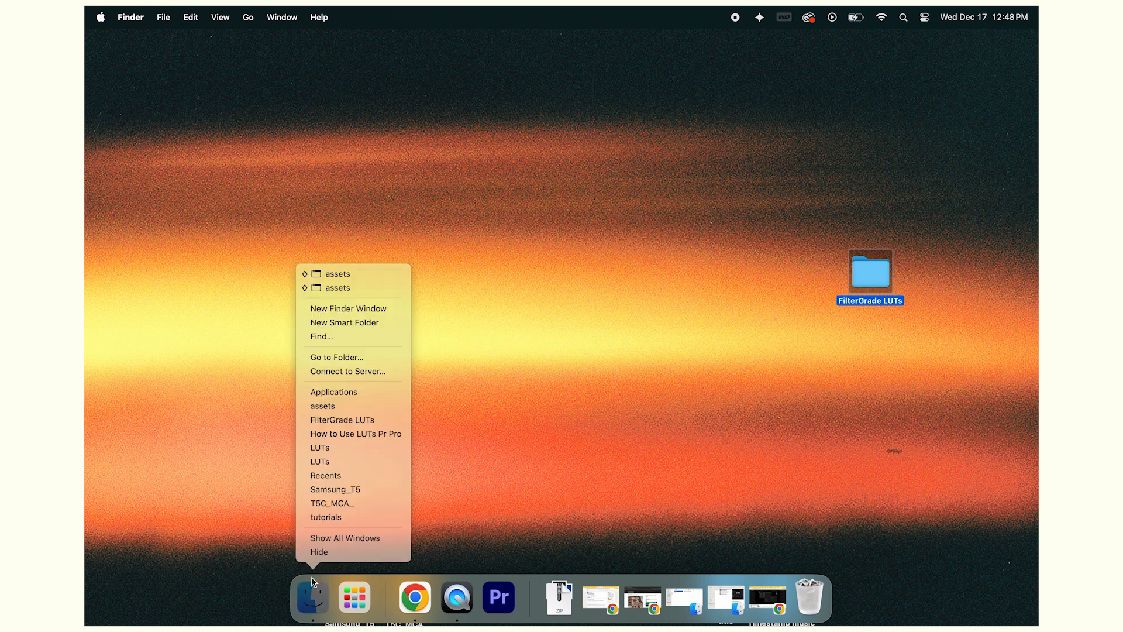
left_click(367, 313)
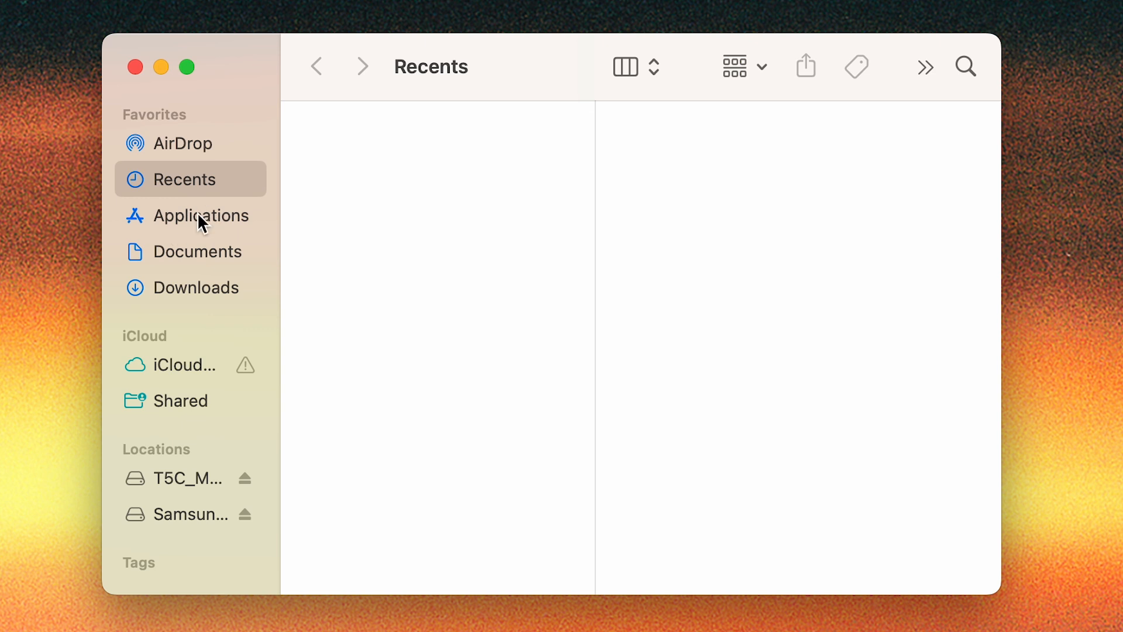
left_click(198, 216)
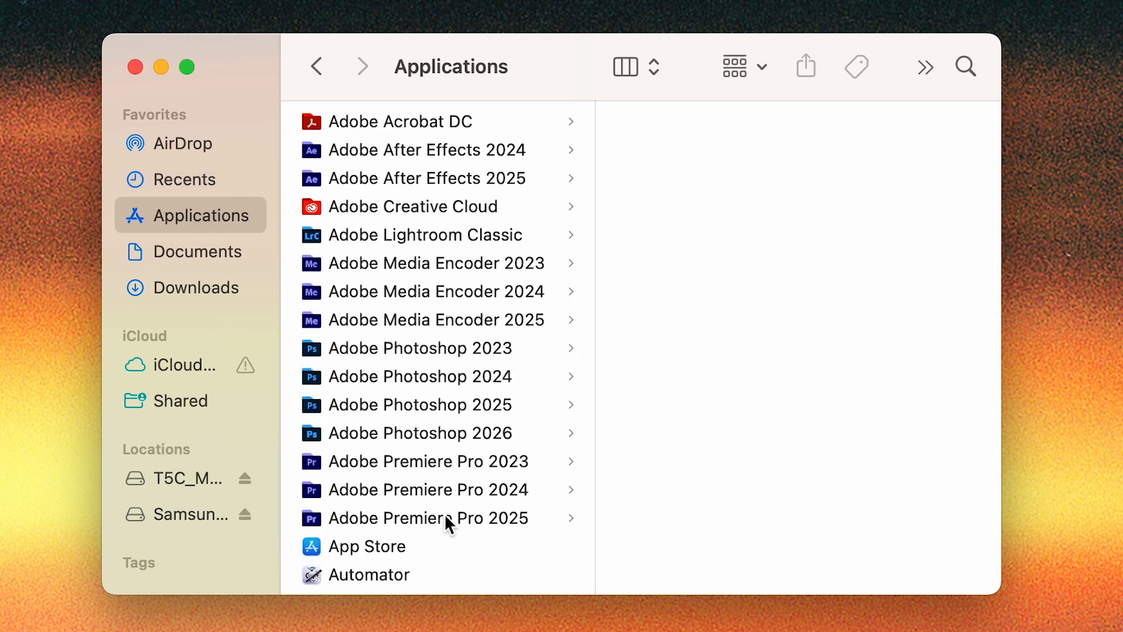
left_click(468, 519)
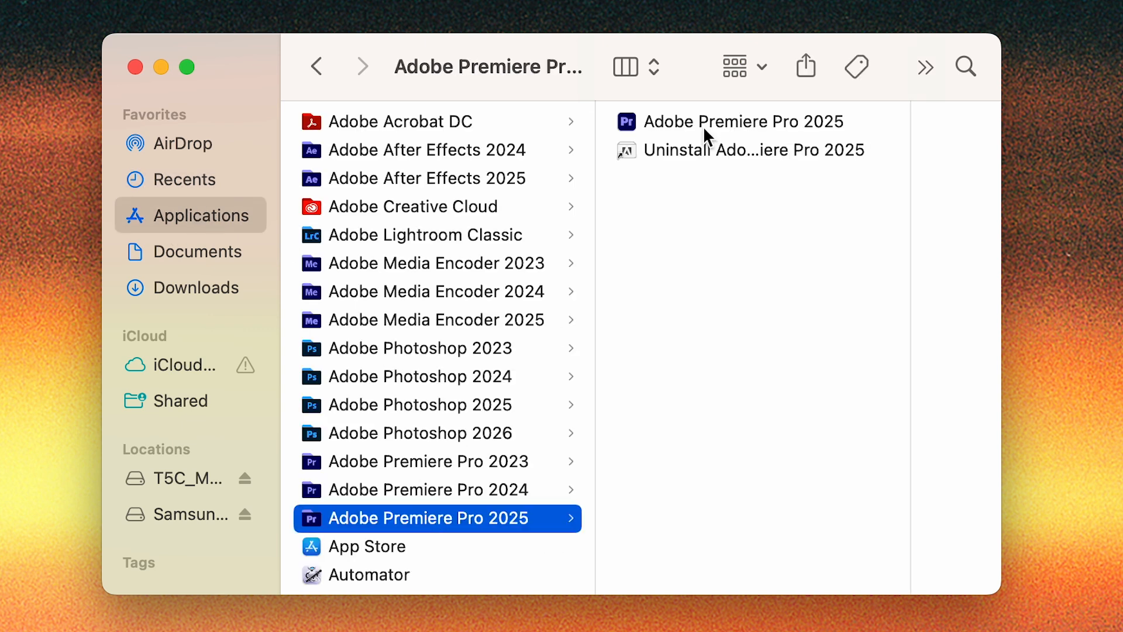
right_click(705, 122)
left_click(781, 170)
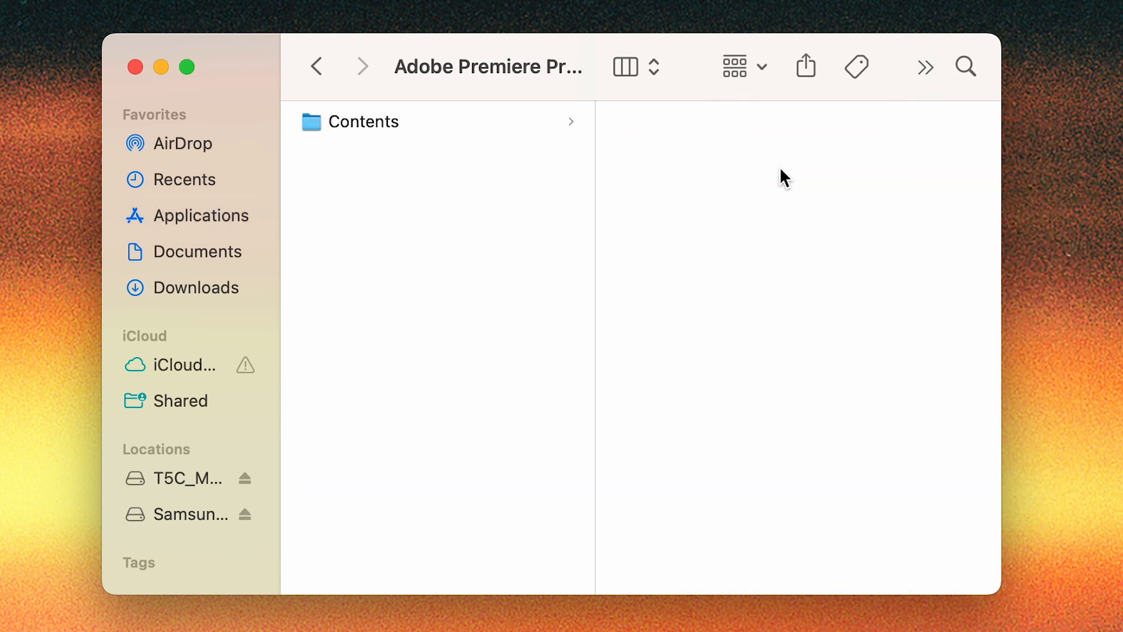
- Open the Creative folder under Contents, Lumetri and LUTs, and look through its LUT files
left_click(516, 120)
scroll(671, 375, "down", 2)
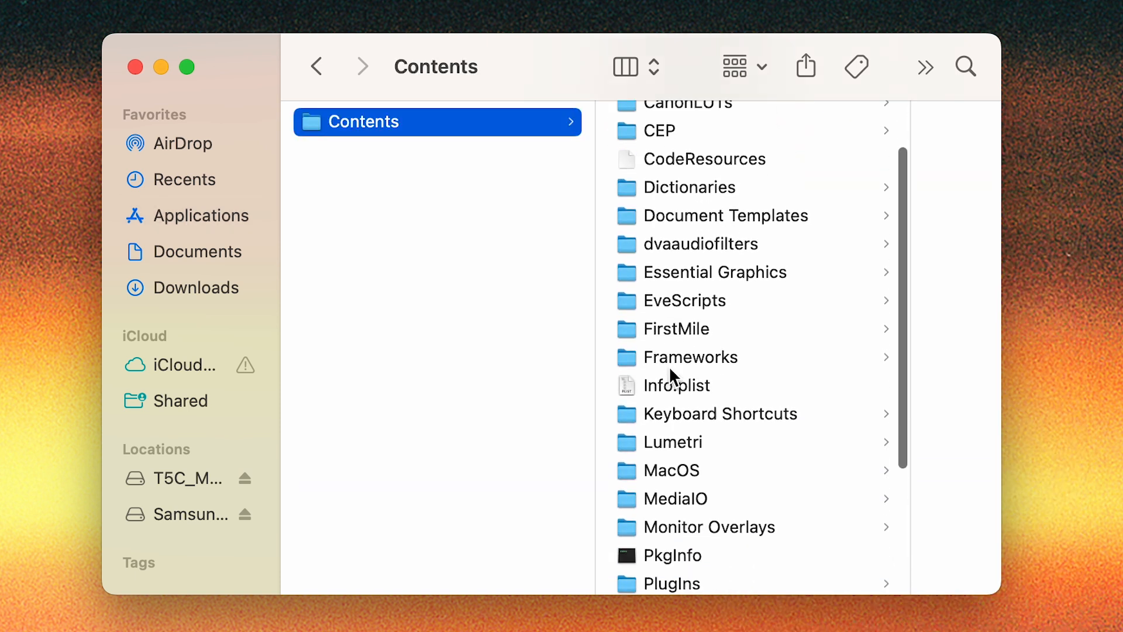
scroll(678, 377, "down", 2)
left_click(679, 382)
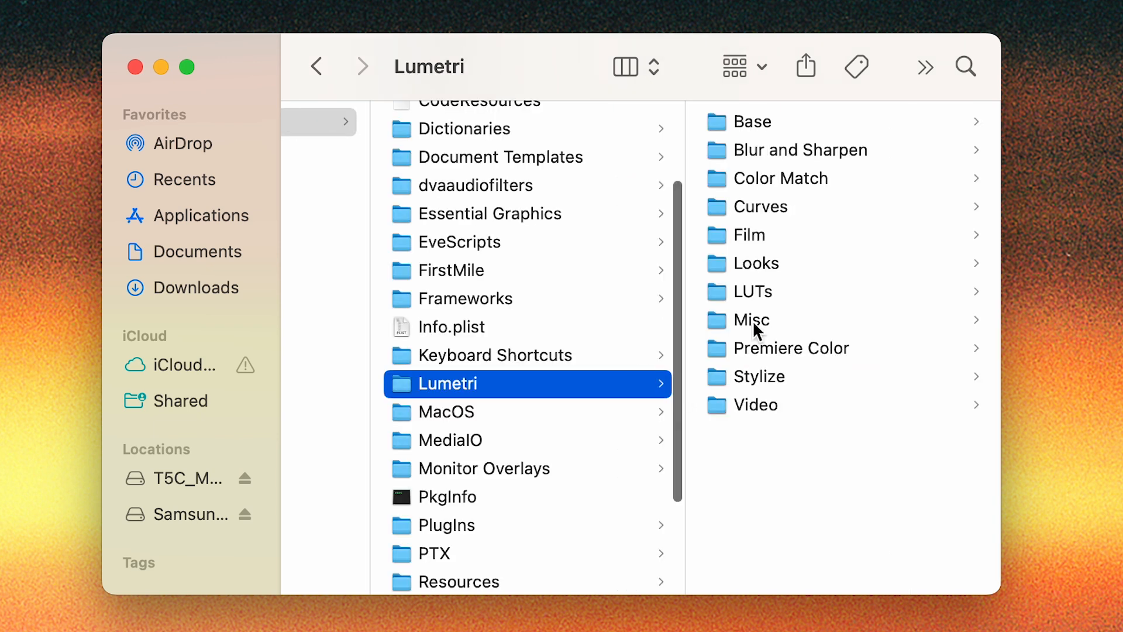
left_click(756, 292)
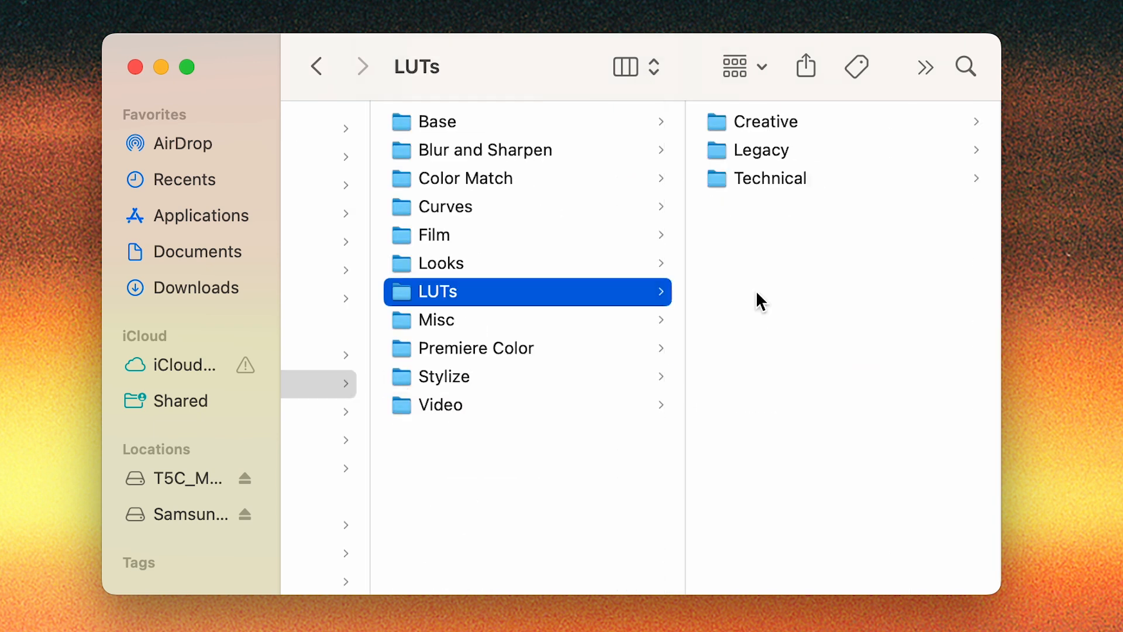
left_click(777, 117)
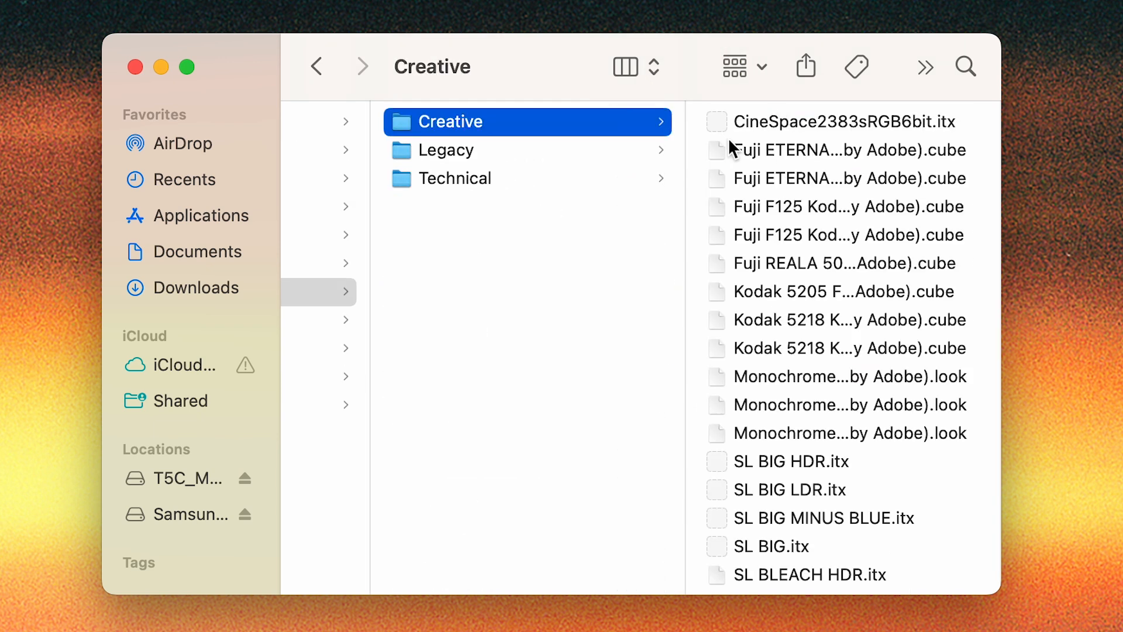
scroll(763, 270, "down", 20)
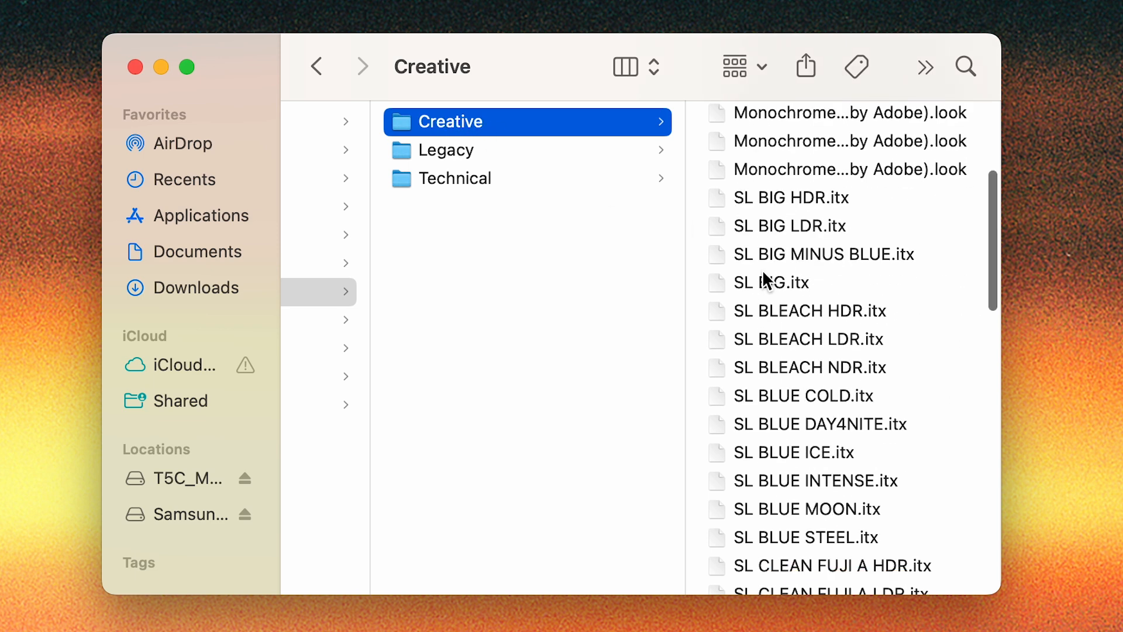
scroll(762, 271, "up", 10)
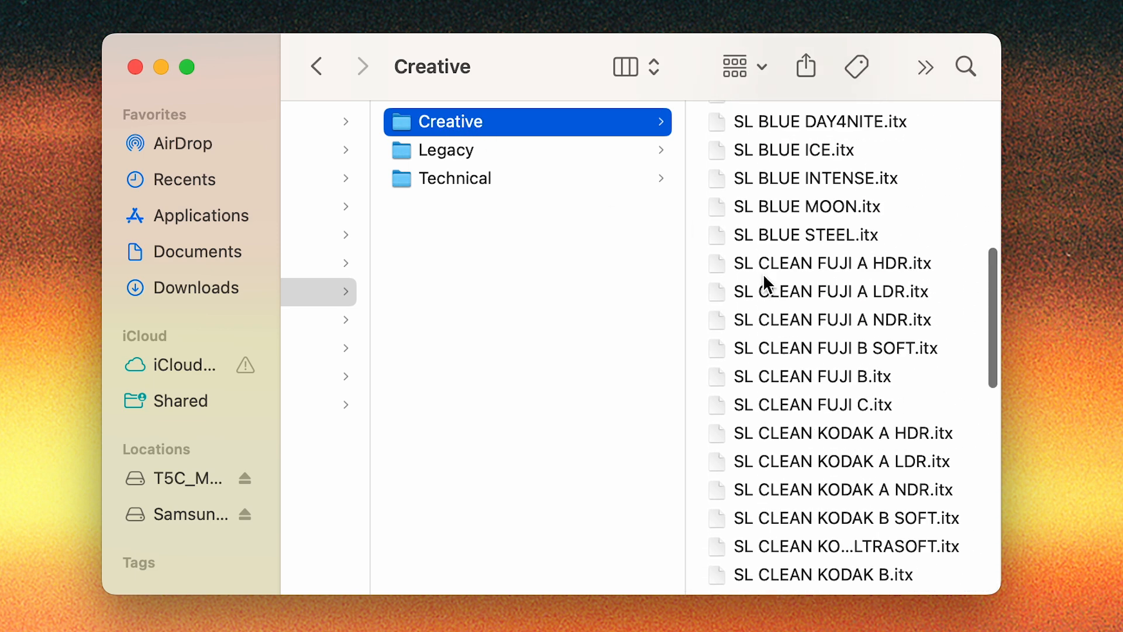
- Move all LUT files from the desktop's FilterGrade LUTs folder into the Creative folder, close the source window and check the added files
double_click(995, 276)
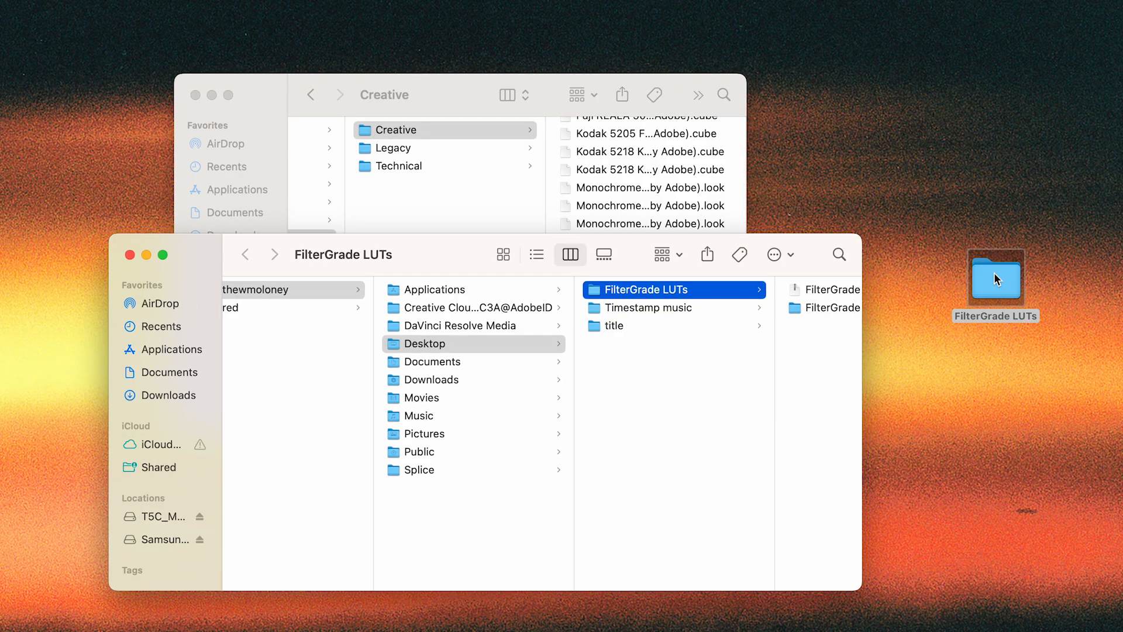
left_click(730, 309)
left_click(745, 297)
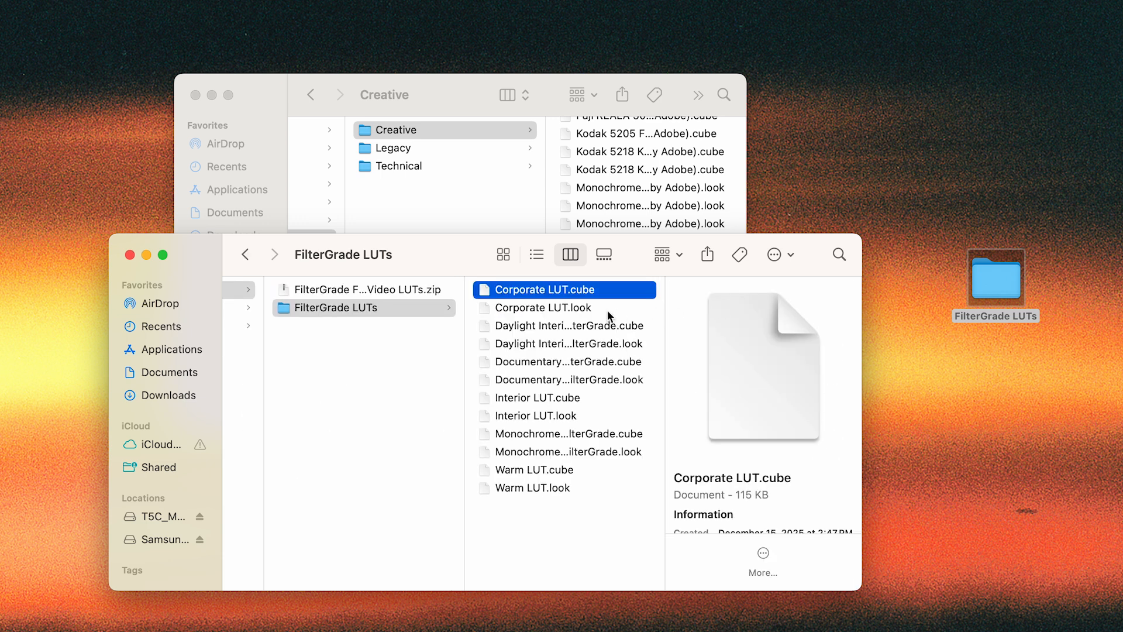
key("super+a")
left_click_drag(442, 258, 460, 318)
left_click_drag(542, 358, 631, 282)
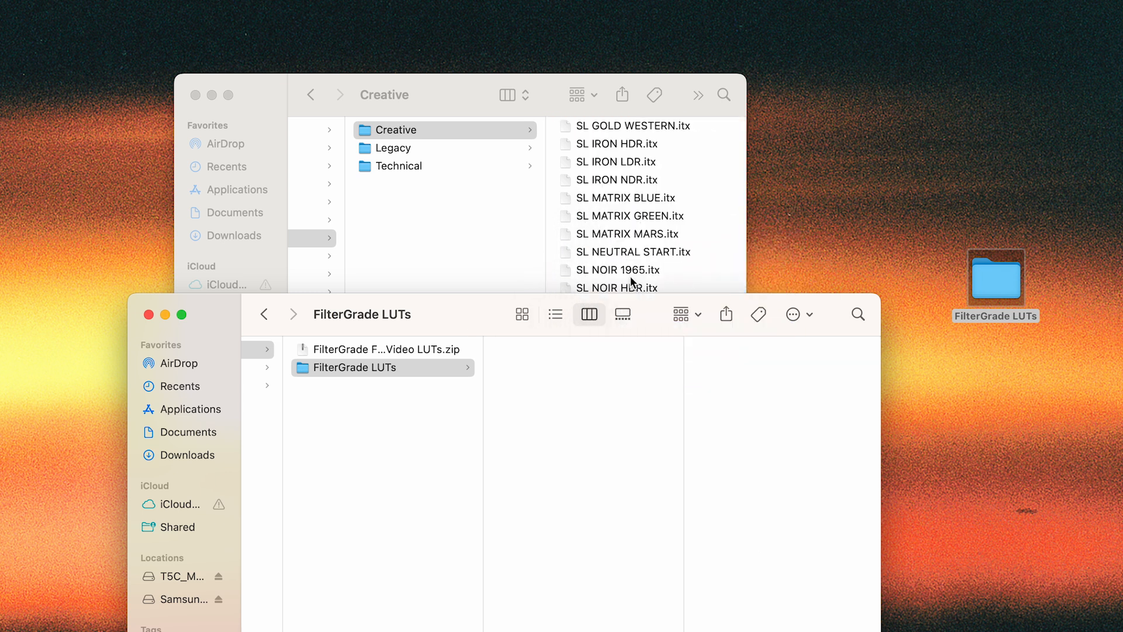
left_click(149, 314)
scroll(646, 310, "up", 10)
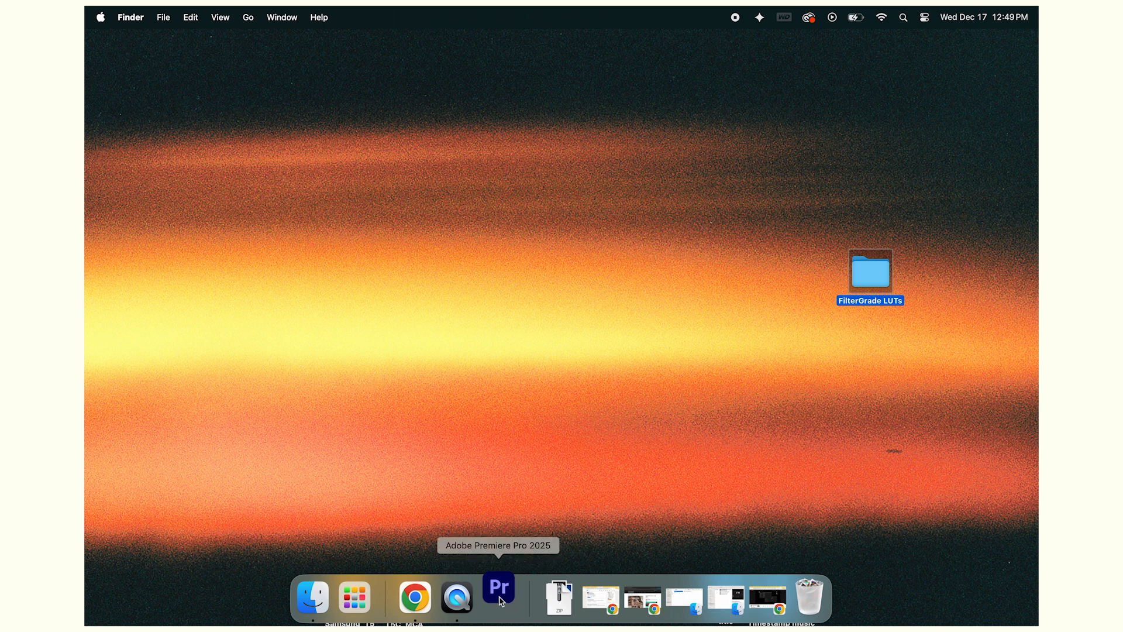
- Switch to Premiere Pro and place the playhead on the middle interview clip, around 00:28:13:19
left_click(499, 596)
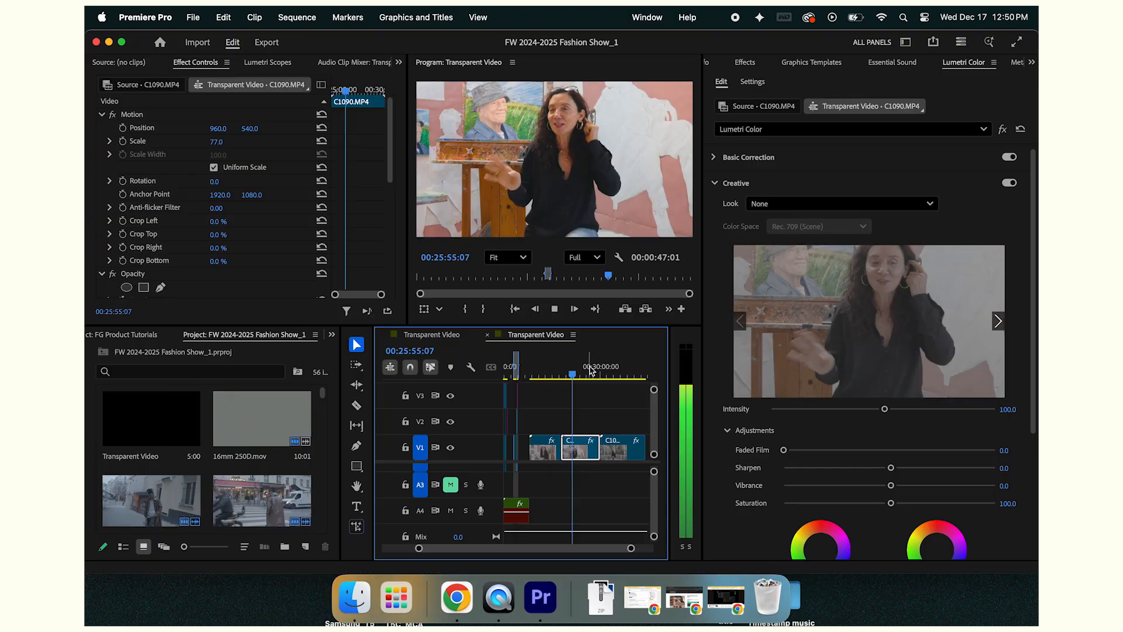
left_click_drag(560, 370, 614, 371)
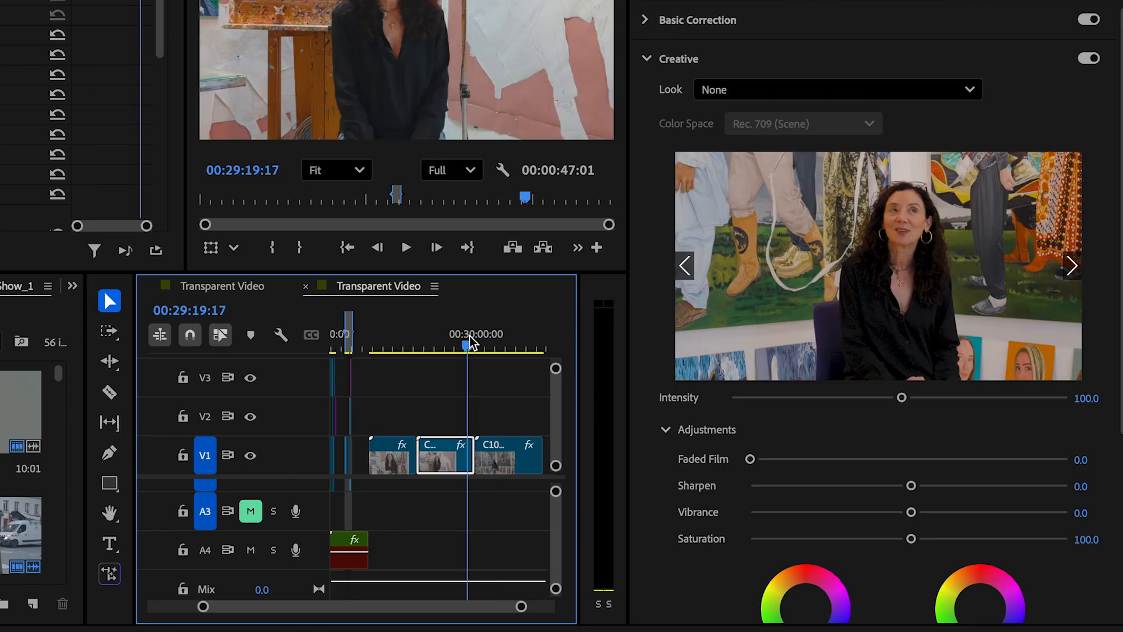
left_click(588, 369)
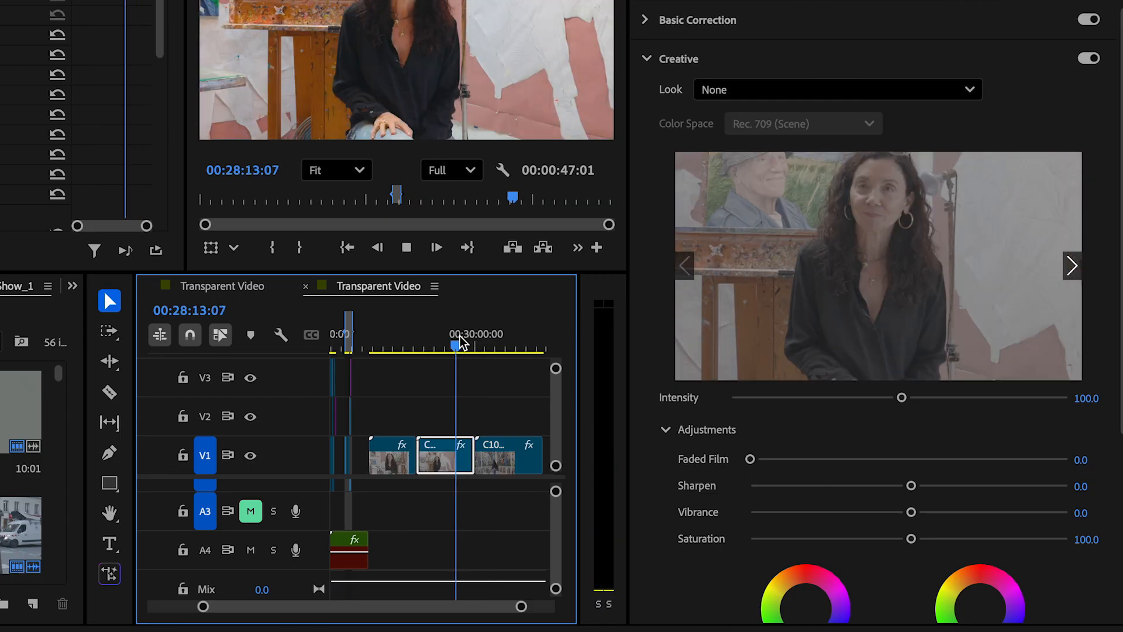
key("space")
- Apply Corporate LUT as the middle interview clip's Creative look, and replace it with Daylight Interior - FilterGrade
left_click(785, 90)
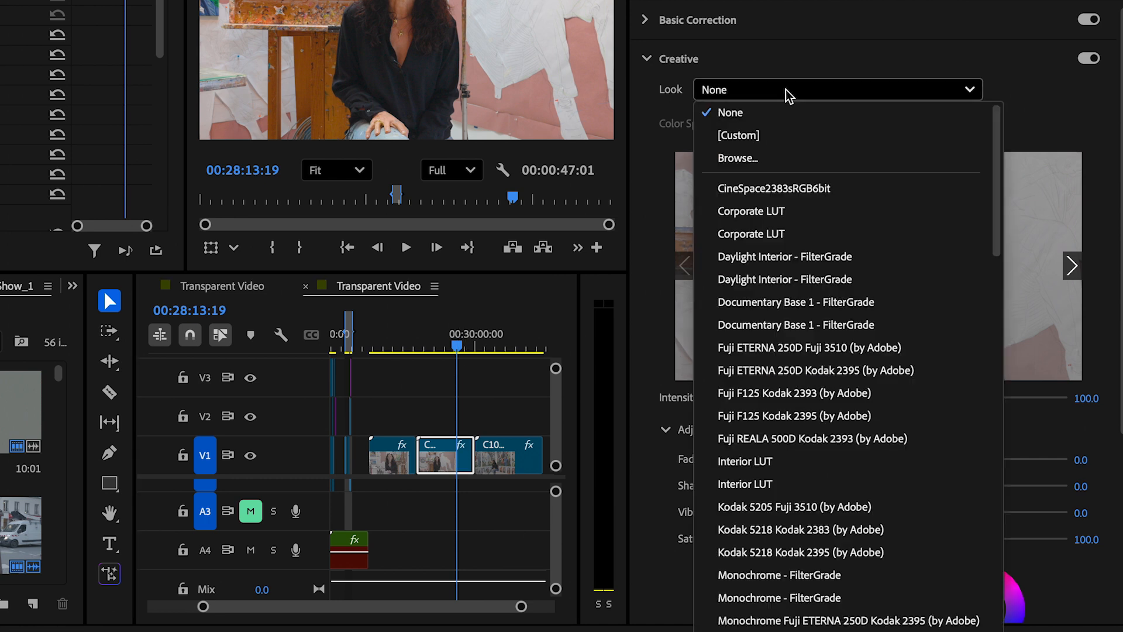
scroll(770, 222, "down", 15)
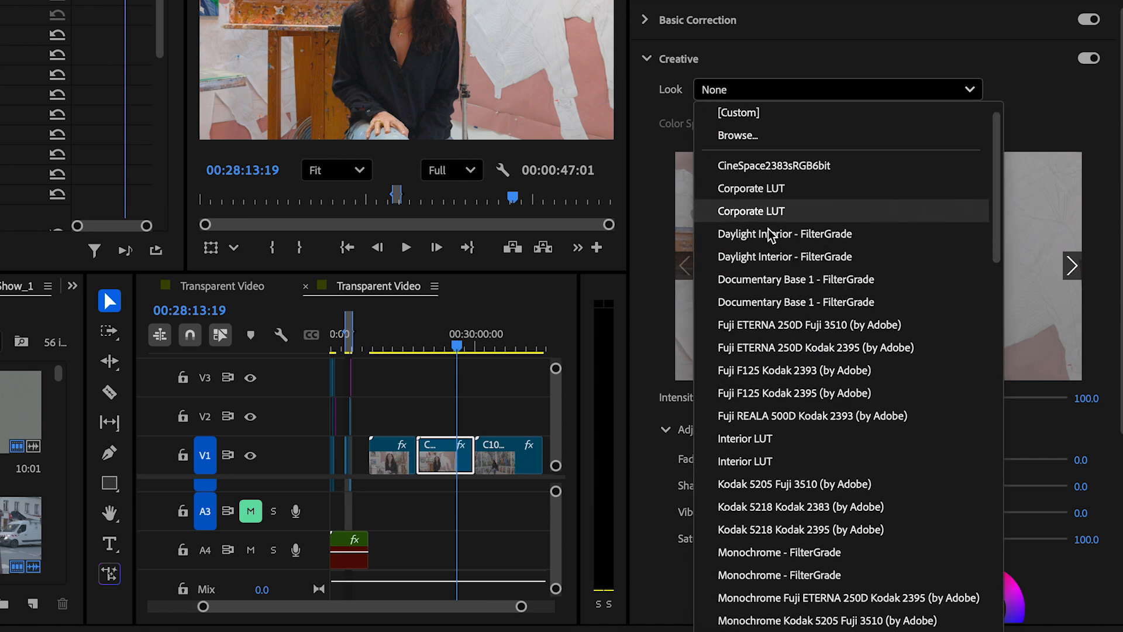
scroll(772, 249, "down", 5)
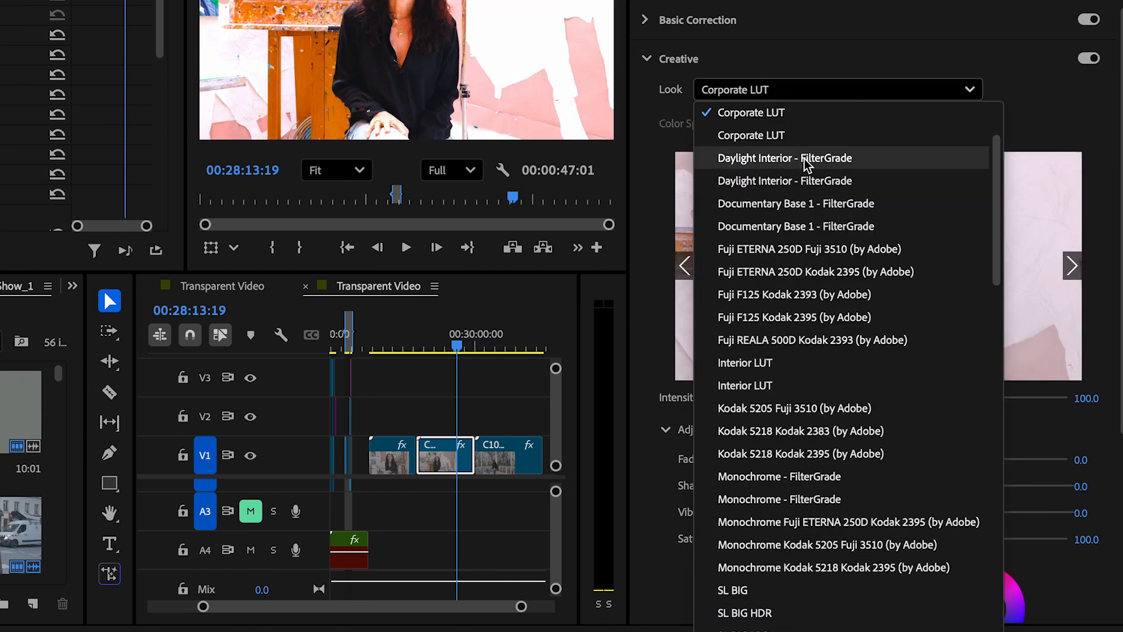
left_click(789, 190)
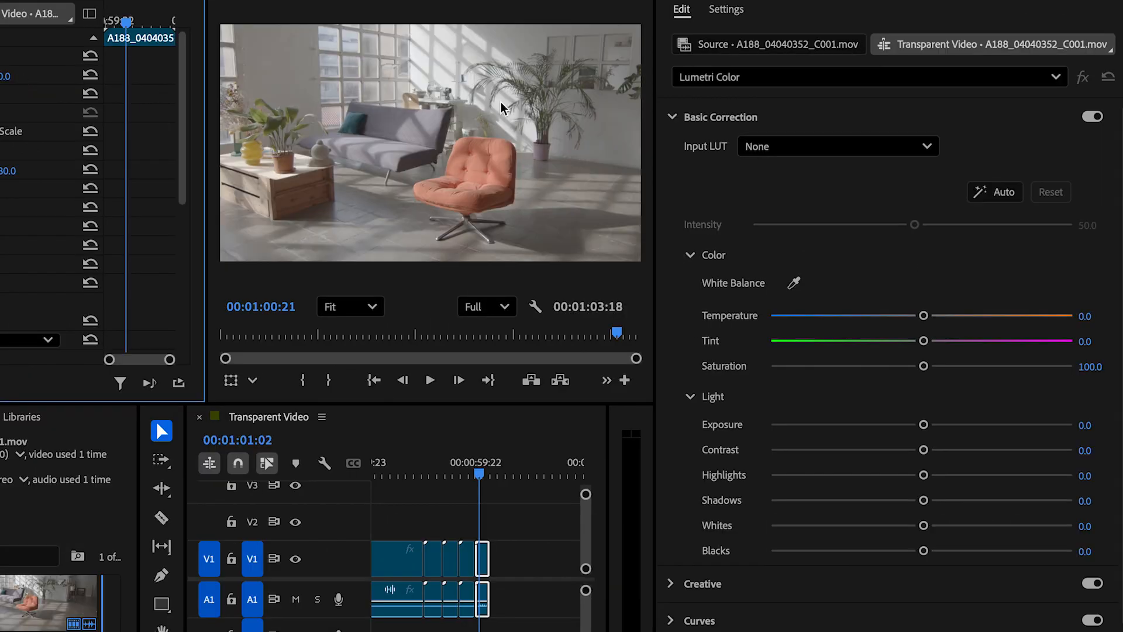
- Set clip A188_04040352_C001.mov's exposure to 0.2 and saturation to 135.7, sample white balance from the bright background, and adjust contrast and shadows
mouse_move(924, 427)
left_mouse_down()
mouse_move(947, 427)
mouse_move(928, 427)
left_mouse_up()
left_click_drag(924, 368, 985, 368)
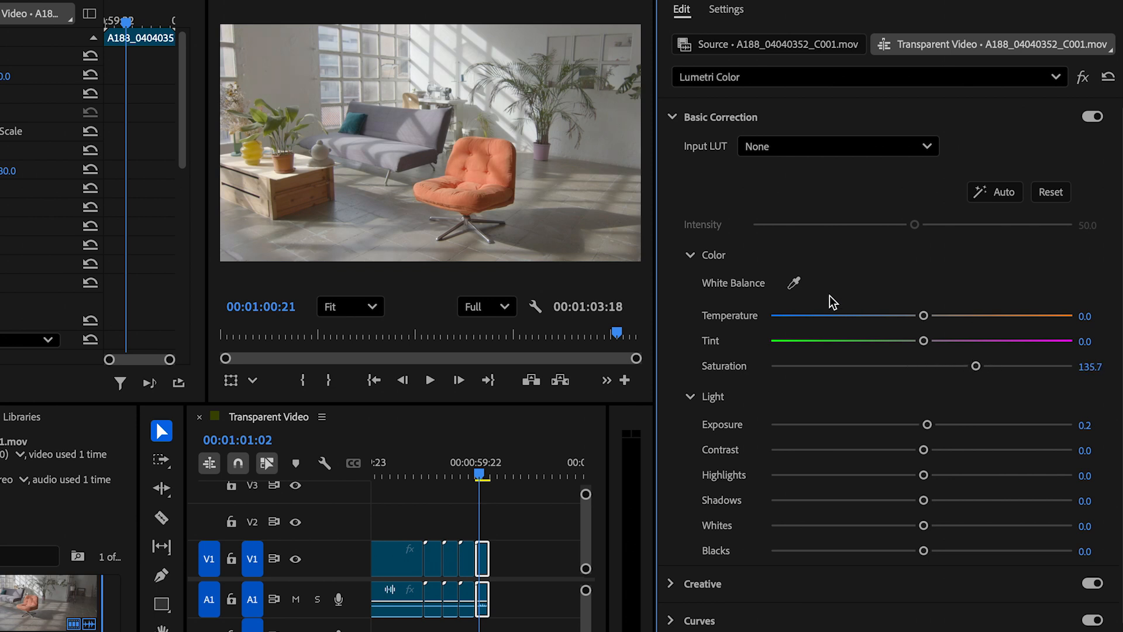
left_click(794, 282)
left_click(442, 76)
left_click_drag(925, 452, 883, 503)
- Shape the white RGB curve into a gentle S, lifting the highlights and lowering the midtones and shadows
left_click(874, 622)
scroll(883, 522, "down", 1)
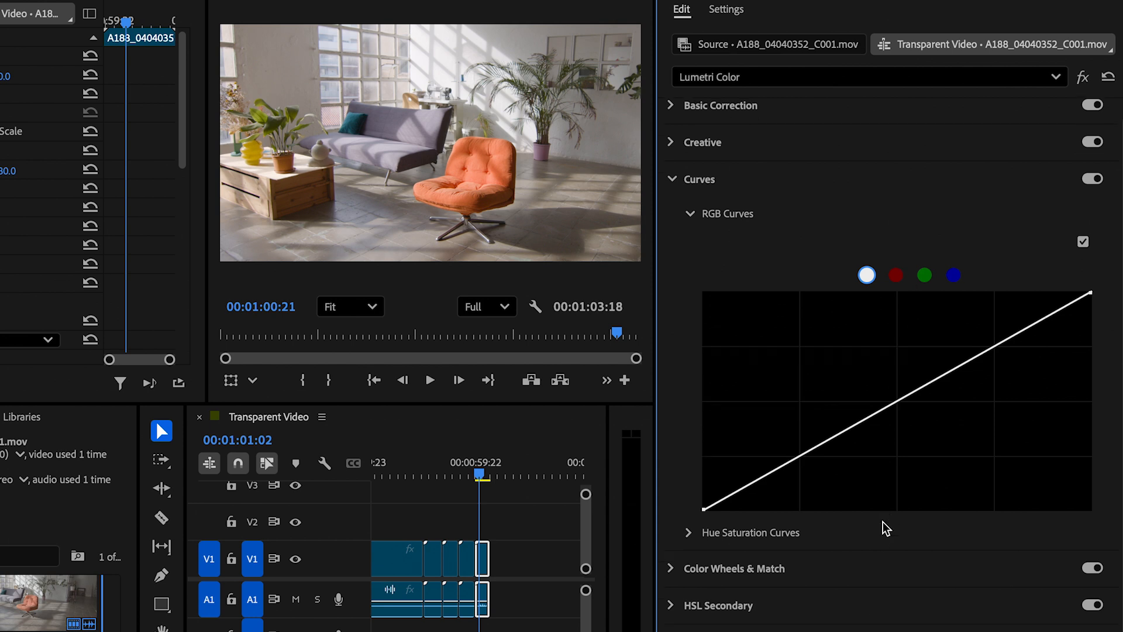
left_click_drag(999, 343, 953, 366)
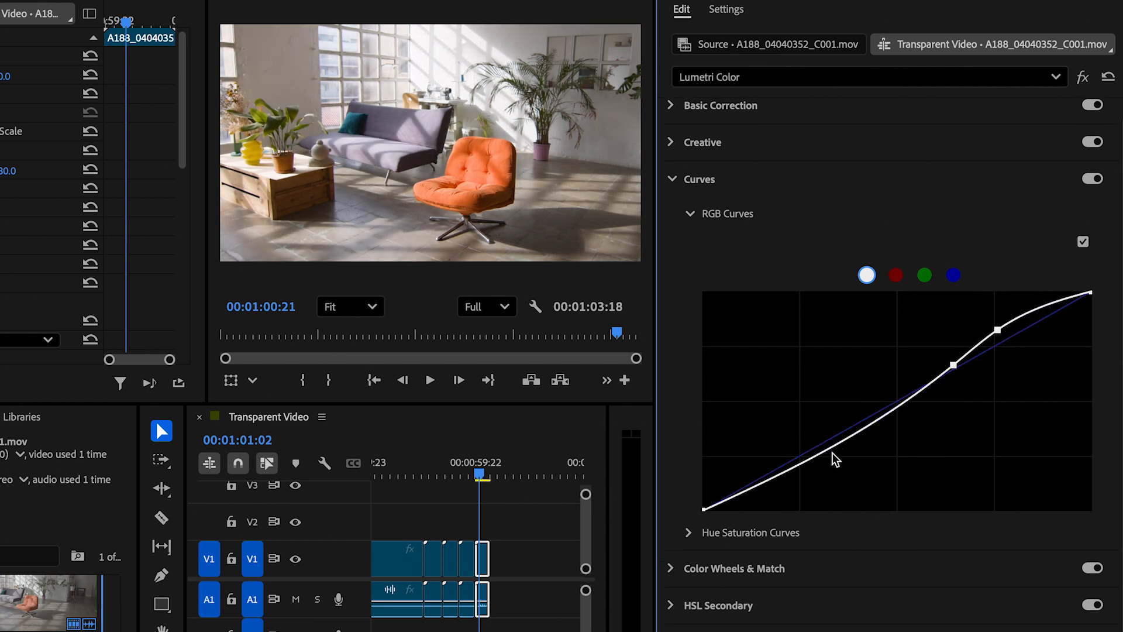
left_click_drag(821, 453, 820, 462)
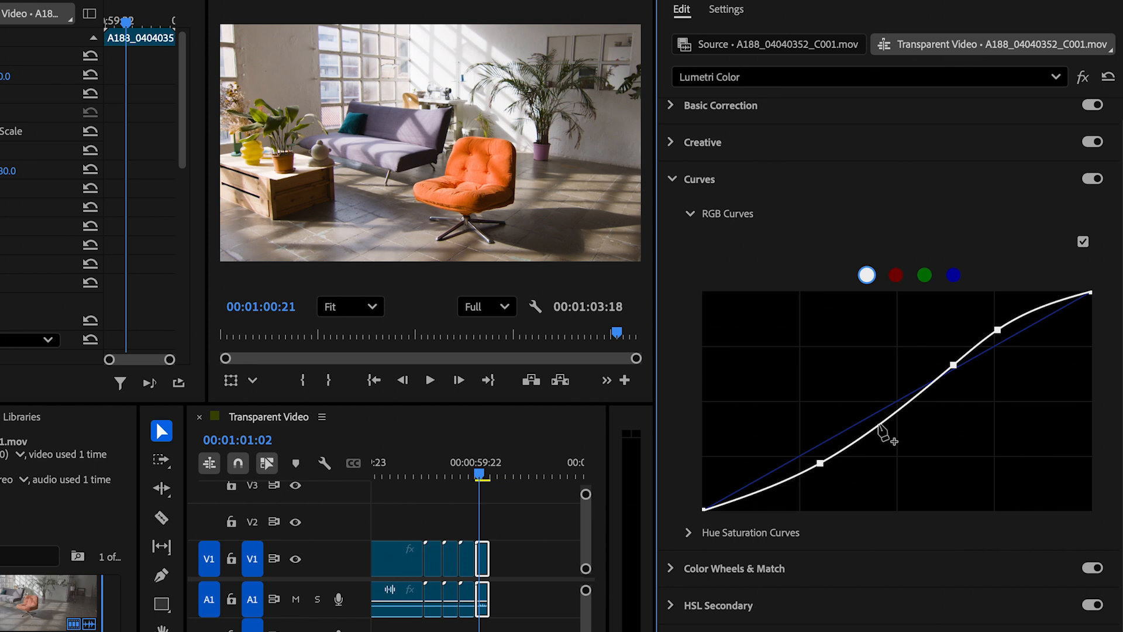
left_click_drag(821, 465, 799, 480)
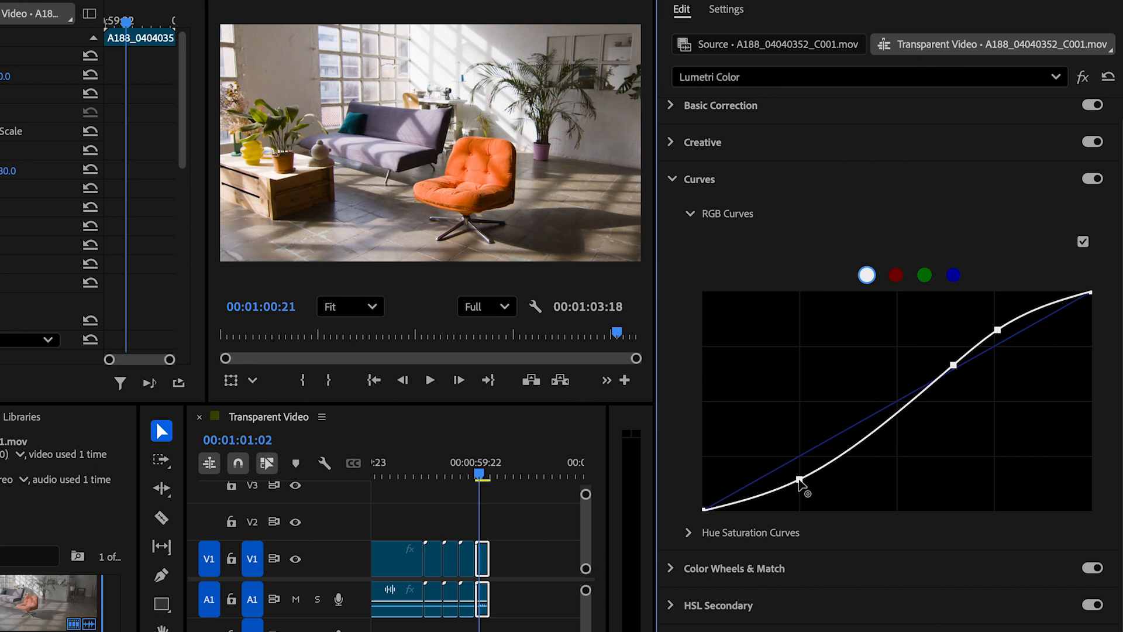
left_click_drag(952, 366, 909, 401)
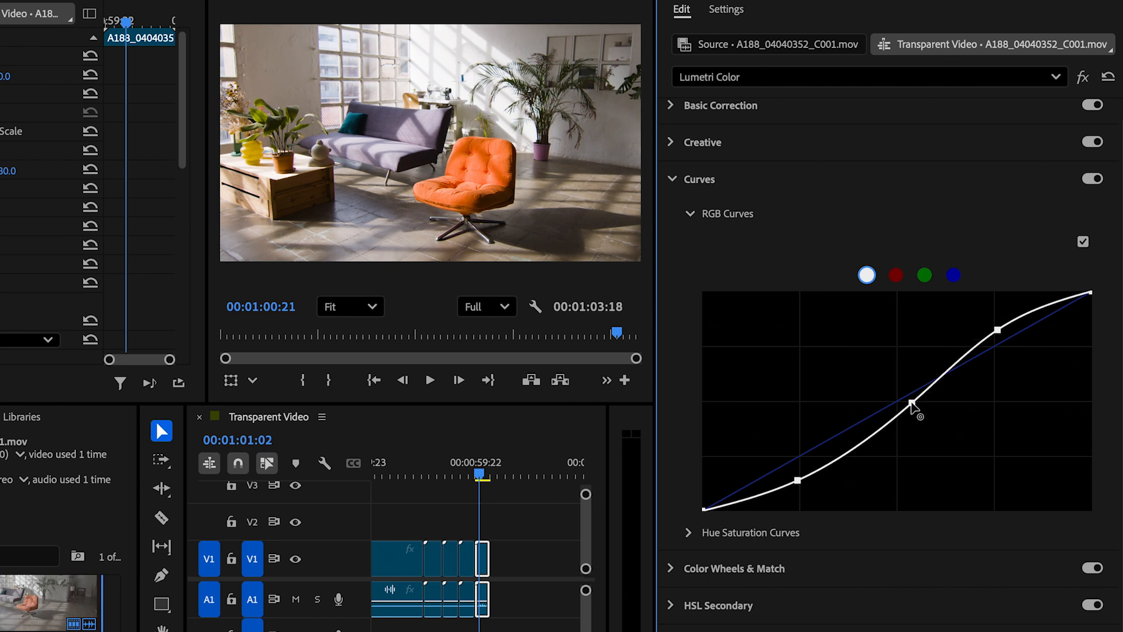
- Compare the clip with the Lumetri Color effect off and on, and review its Basic Correction values
scroll(1058, 156, "up", 1)
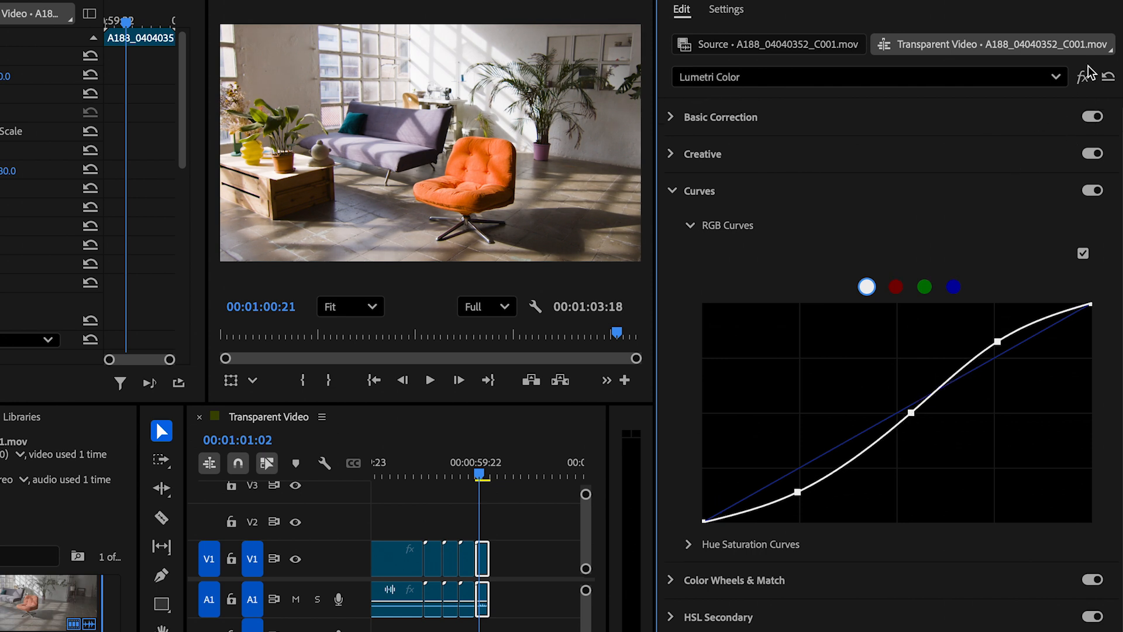
left_click(1082, 77)
left_click(1082, 77)
left_click(1081, 78)
left_click(1083, 77)
left_click(695, 193)
left_click(734, 116)
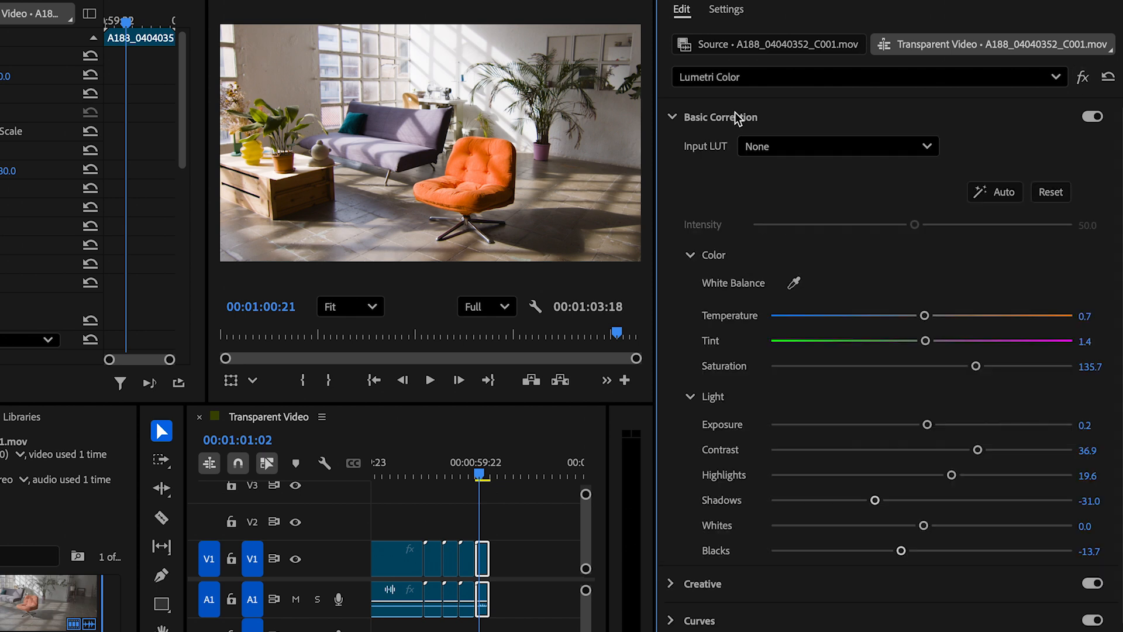
- Try tinting the shadows, midtones and highlights with the color wheels, and reset each wheel to neutral
scroll(727, 213, "down", 2)
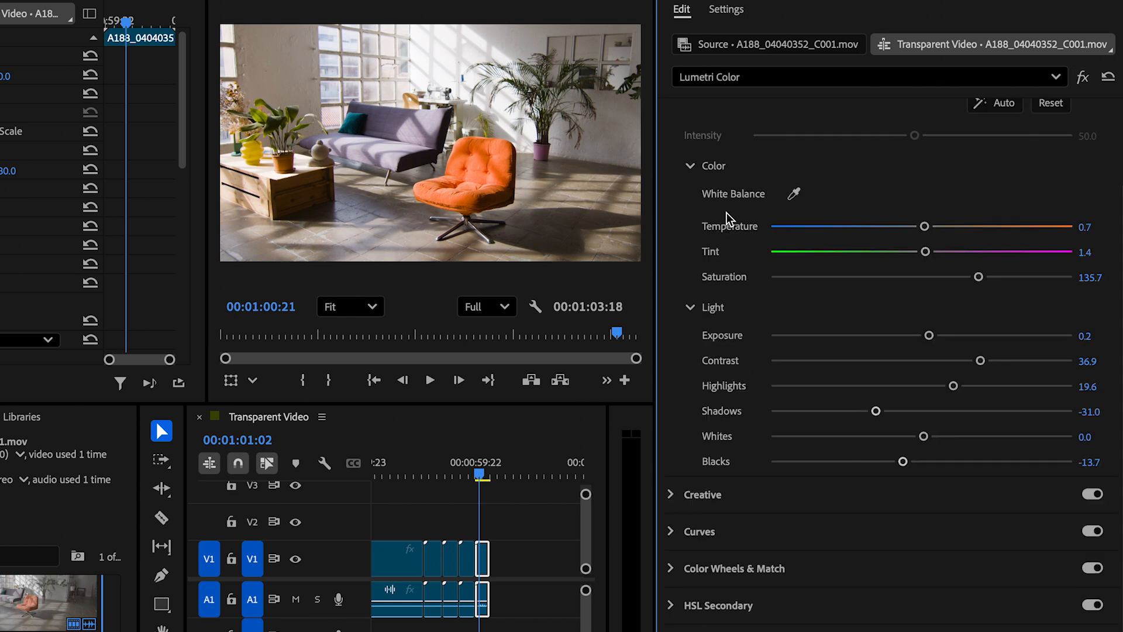
left_click(732, 565)
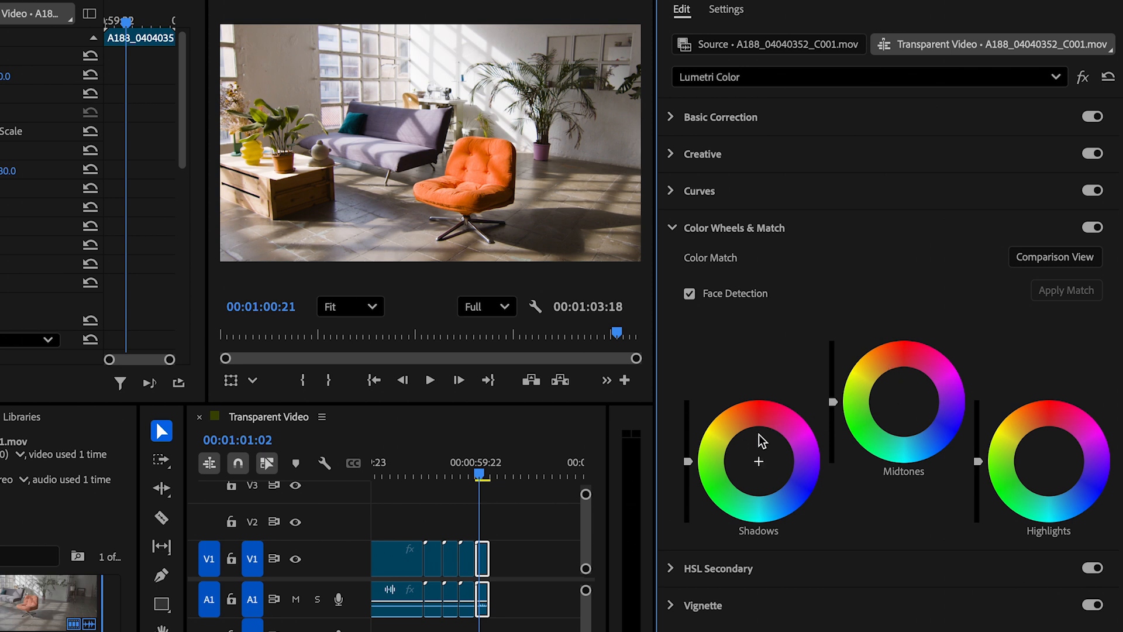
left_click_drag(758, 461, 737, 448)
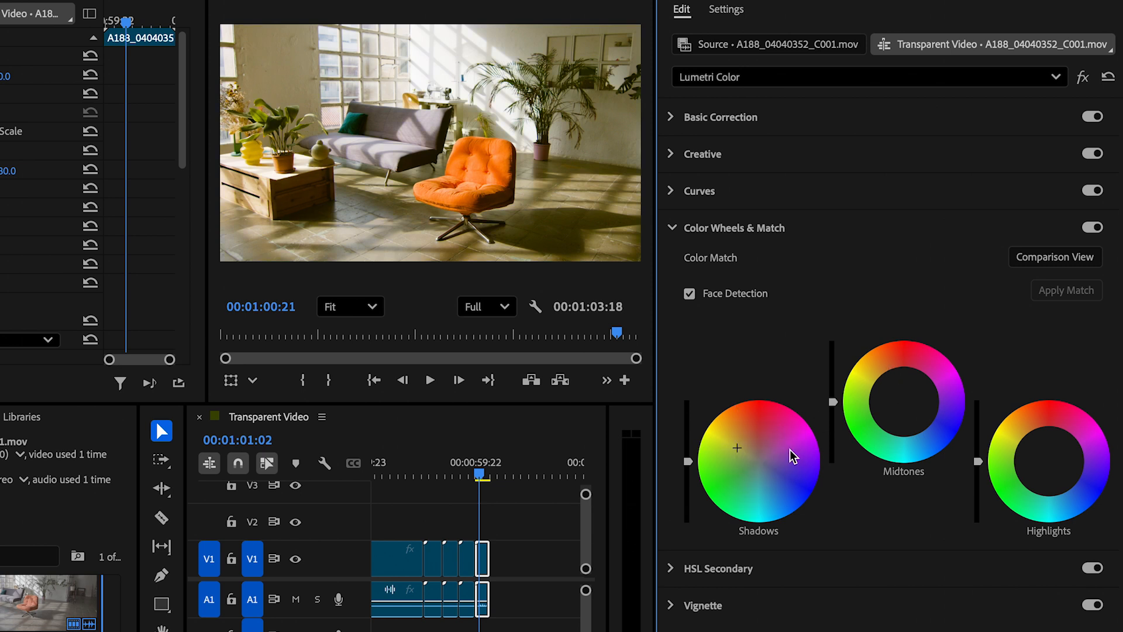
mouse_move(904, 402)
left_mouse_down()
mouse_move(921, 413)
mouse_move(927, 388)
mouse_move(910, 396)
left_mouse_up()
double_click(908, 384)
double_click(759, 459)
left_click_drag(1015, 436, 1013, 440)
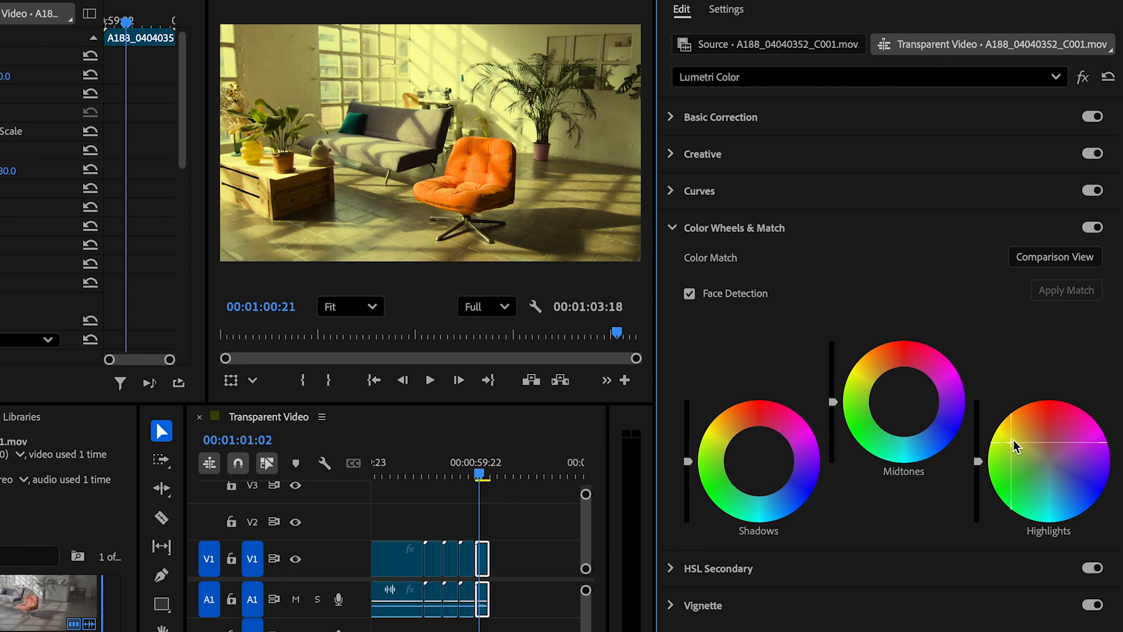
left_click(1069, 436)
double_click(1078, 499)
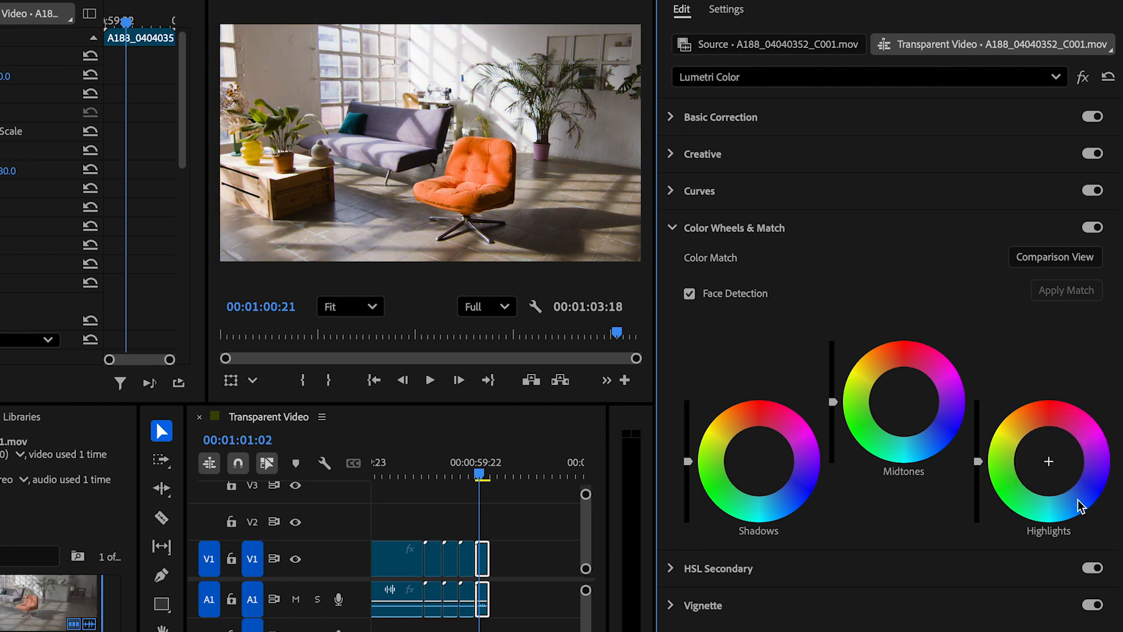
- Try a tint on the HSL Secondary correction wheel, reset it to neutral, and look over the remaining Lumetri sections
left_click(800, 573)
scroll(812, 550, "down", 5)
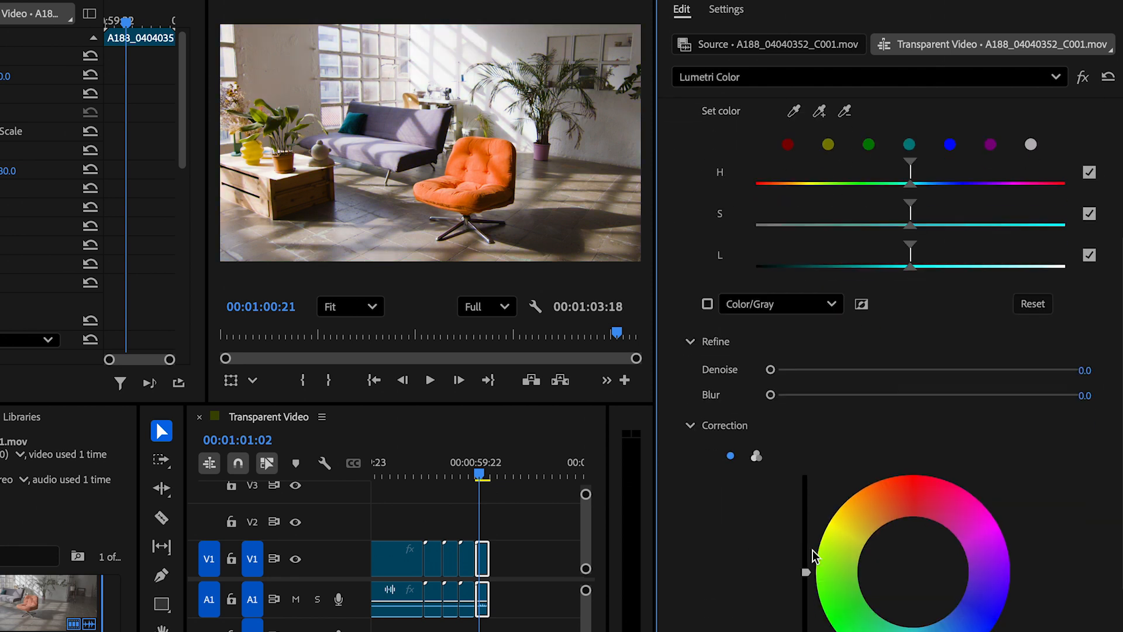
left_click_drag(893, 447, 916, 411)
double_click(916, 412)
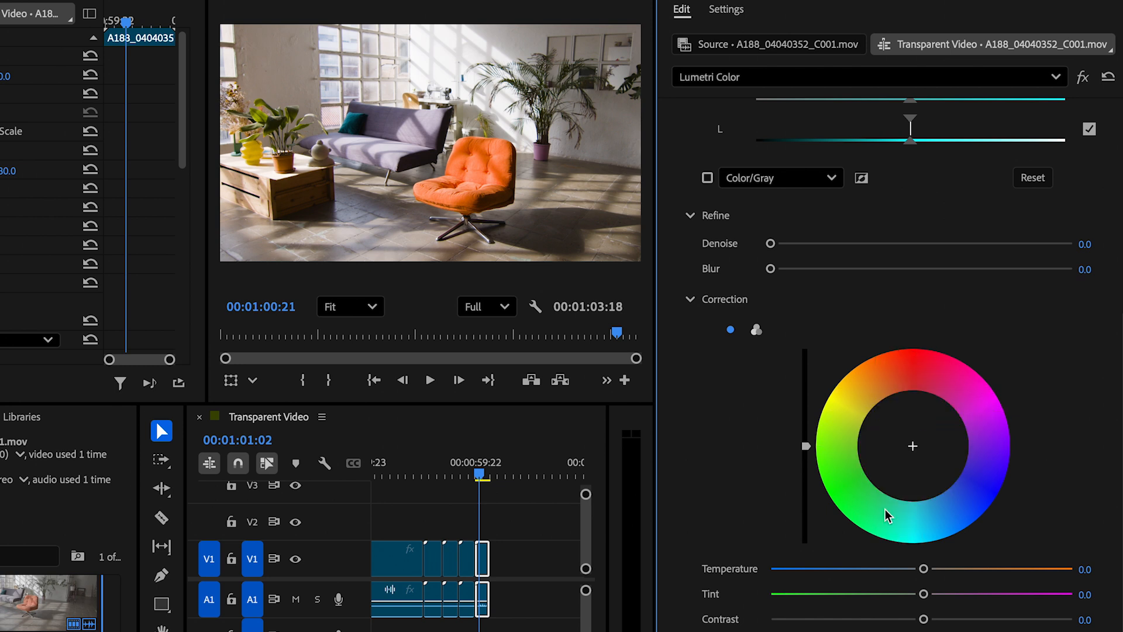
scroll(894, 491, "down", 1)
scroll(886, 514, "up", 7)
left_click(784, 265)
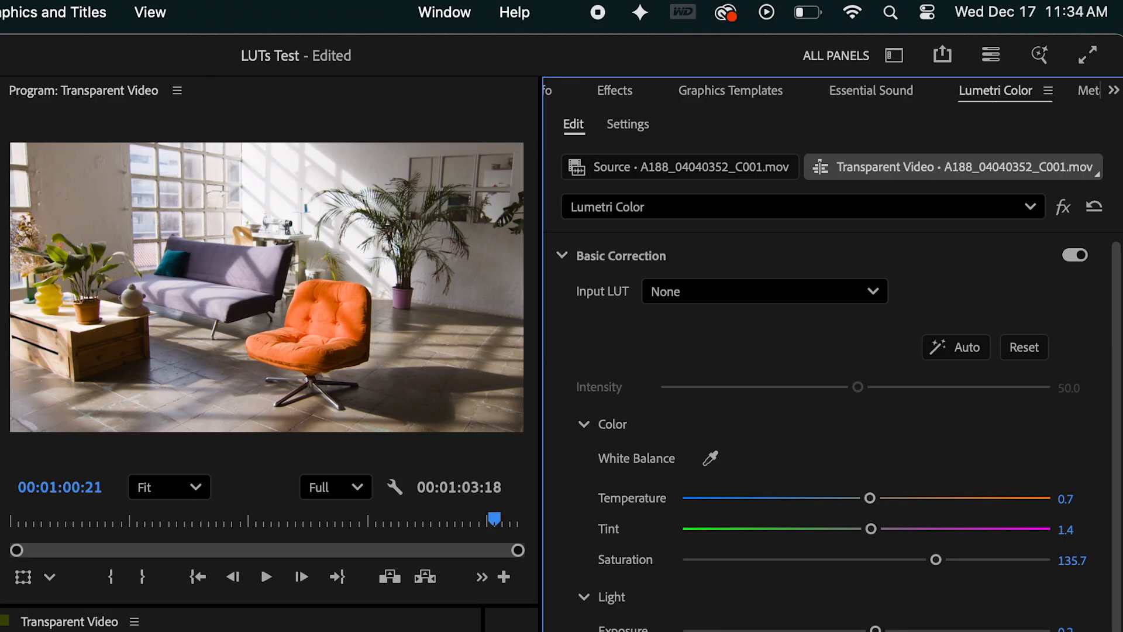
scroll(832, 433, "down", 3)
scroll(833, 433, "up", 3)
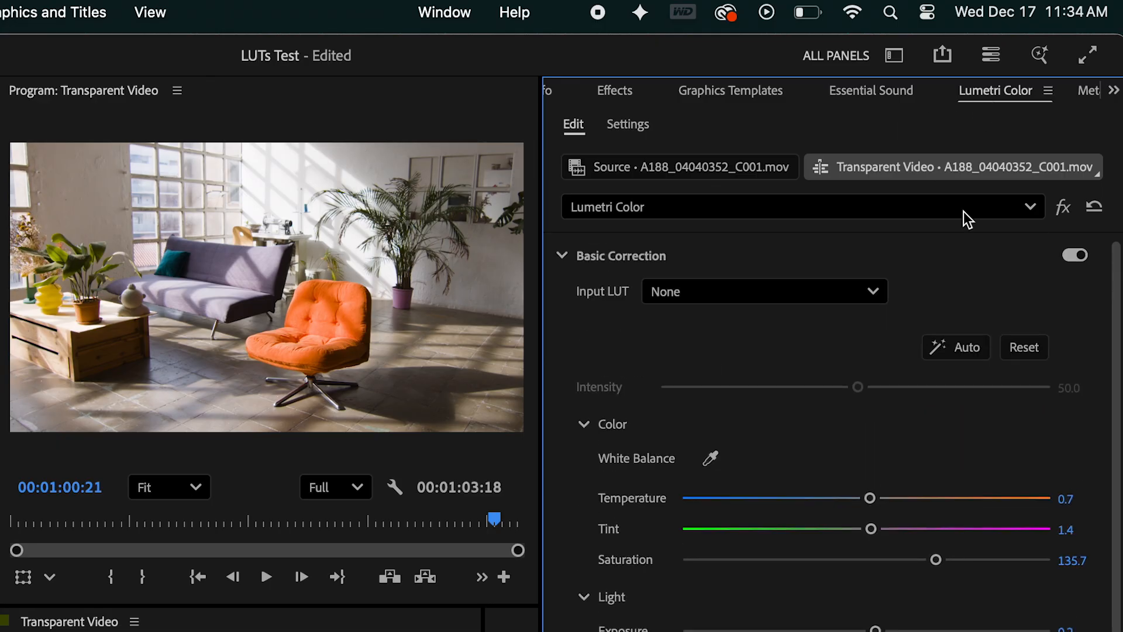
- Save the Lumetri Color grade as a preset named FG Test
right_click(1005, 97)
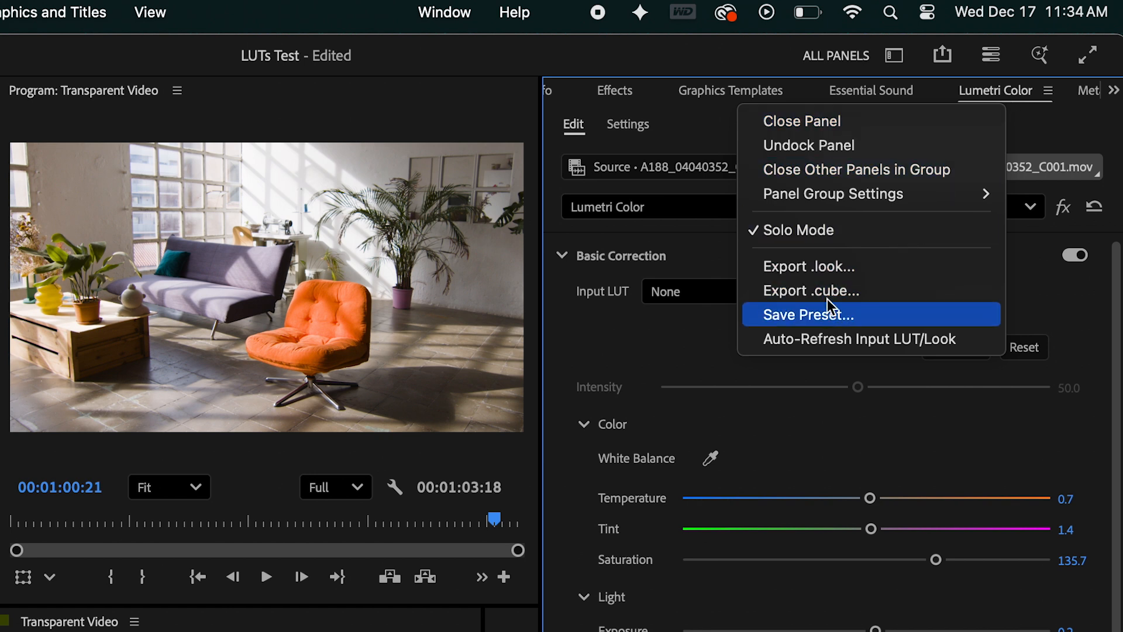
left_click(831, 316)
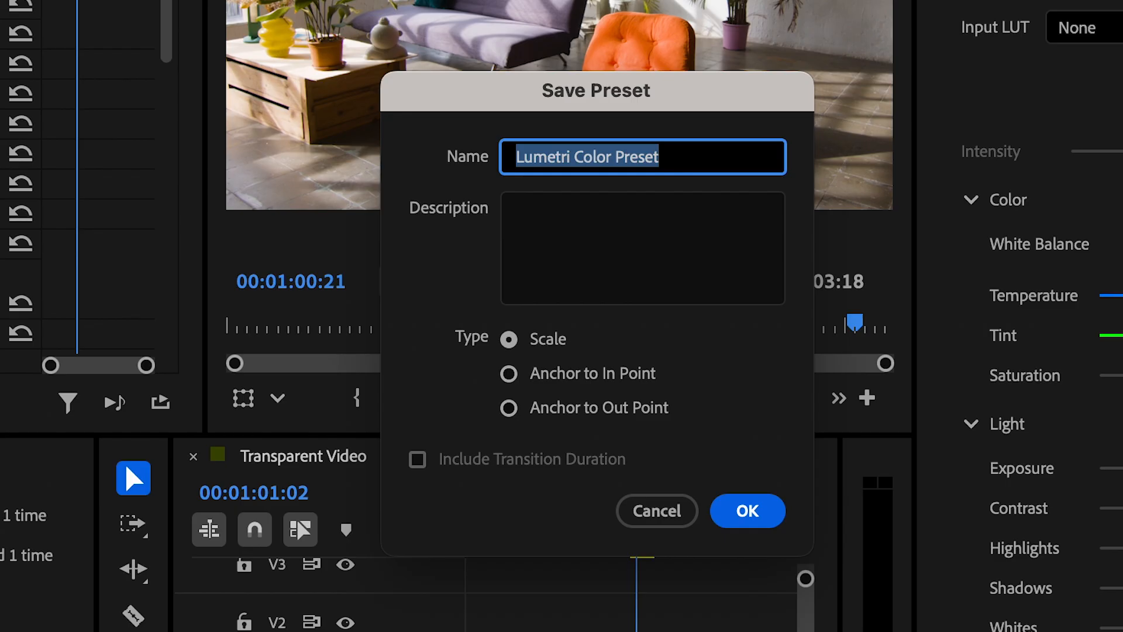
type("FG Test")
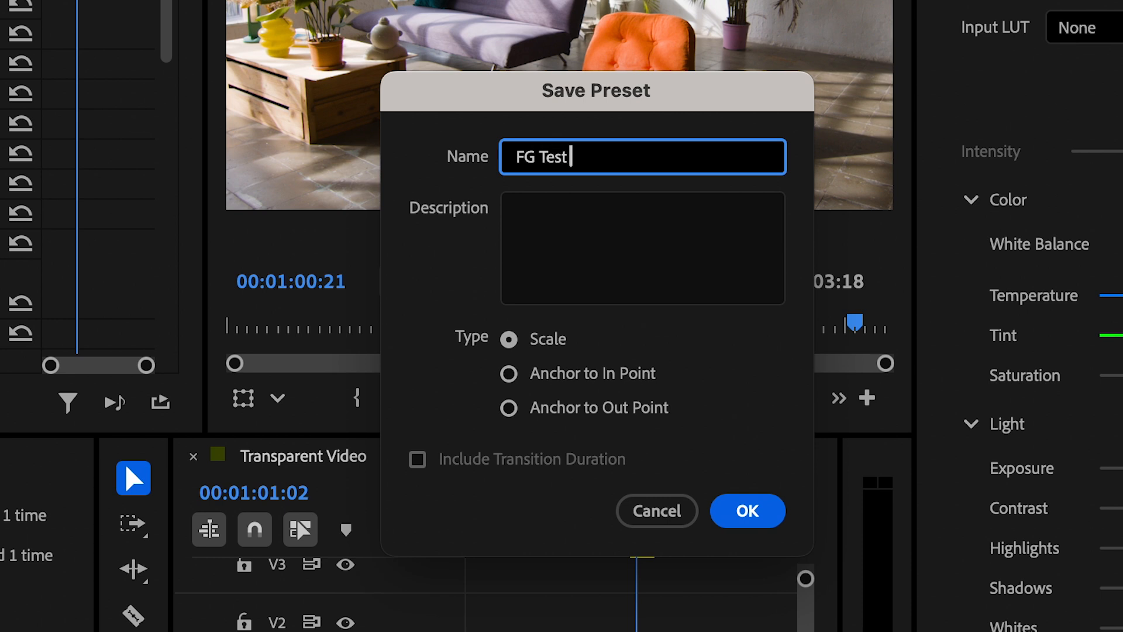